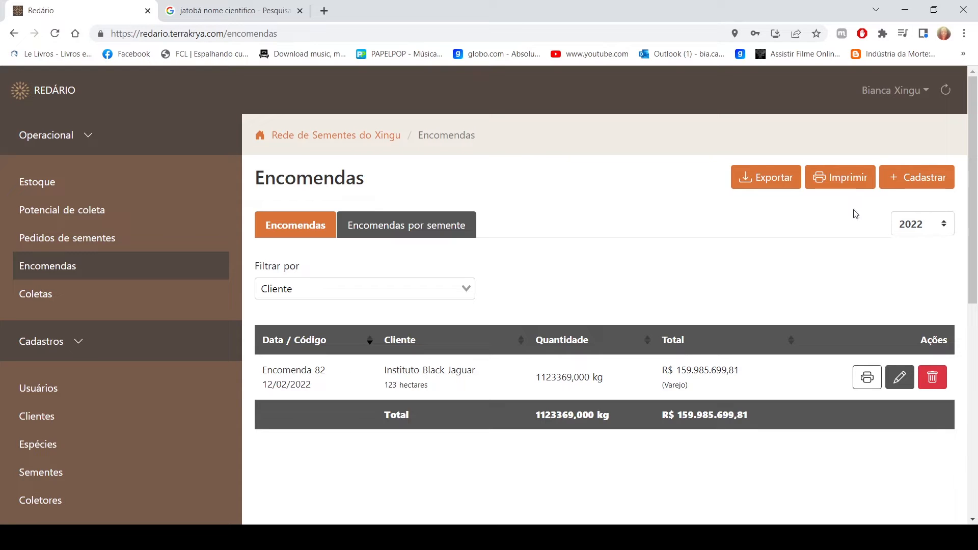
Filter the 2022 orders list by the client Instituto Black Jaguar
{"action": "left_click", "coordinate": [464, 291]}
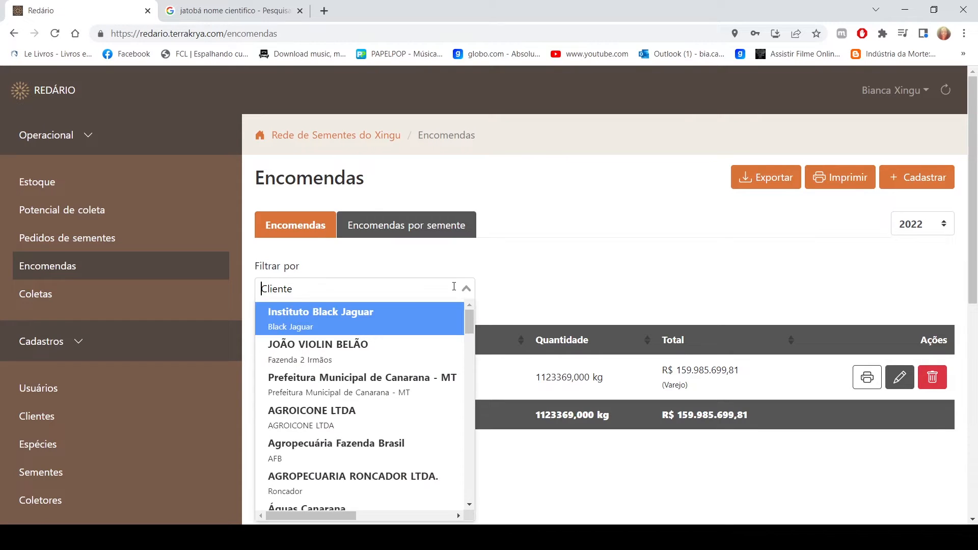
{"action": "left_click", "coordinate": [395, 313]}
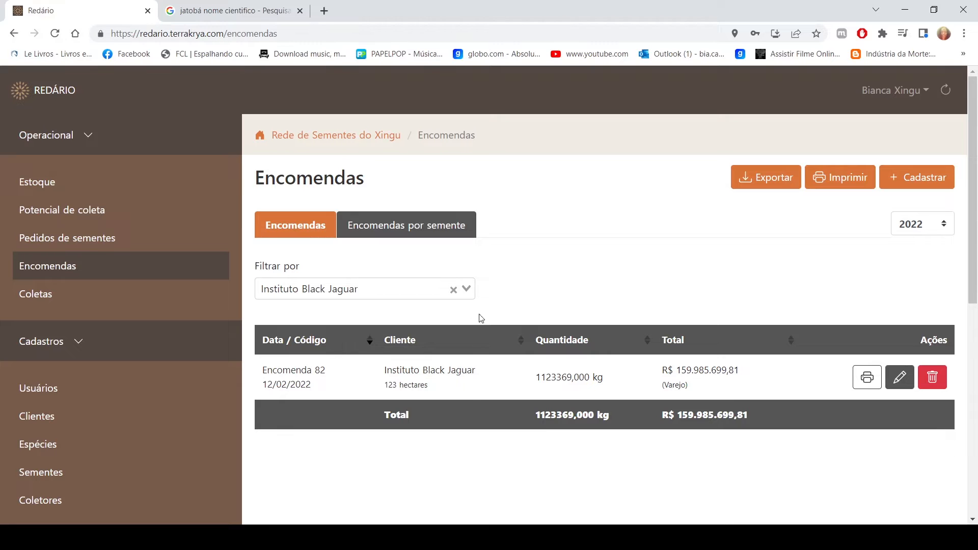
{"action": "left_click", "coordinate": [453, 298]}
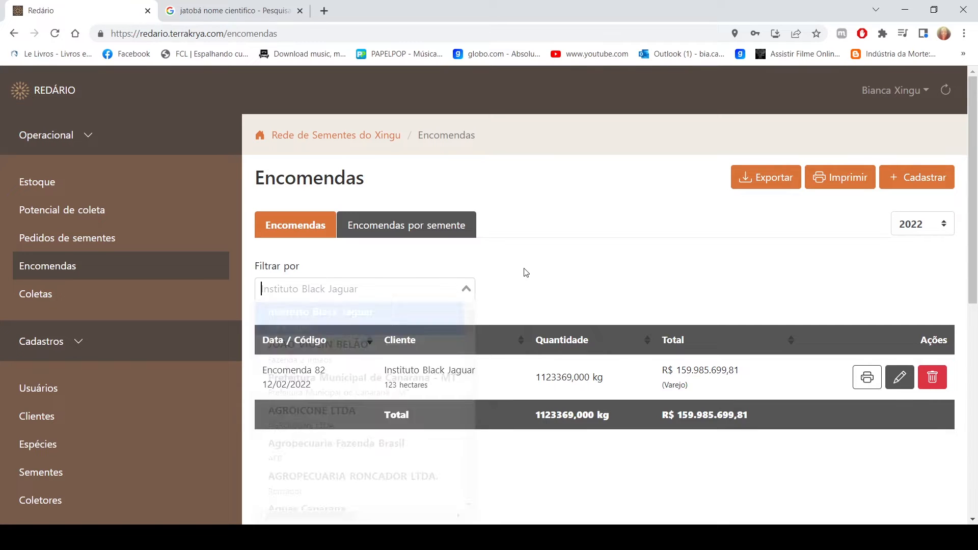
{"action": "left_click", "coordinate": [630, 284]}
{"action": "left_click", "coordinate": [659, 489]}
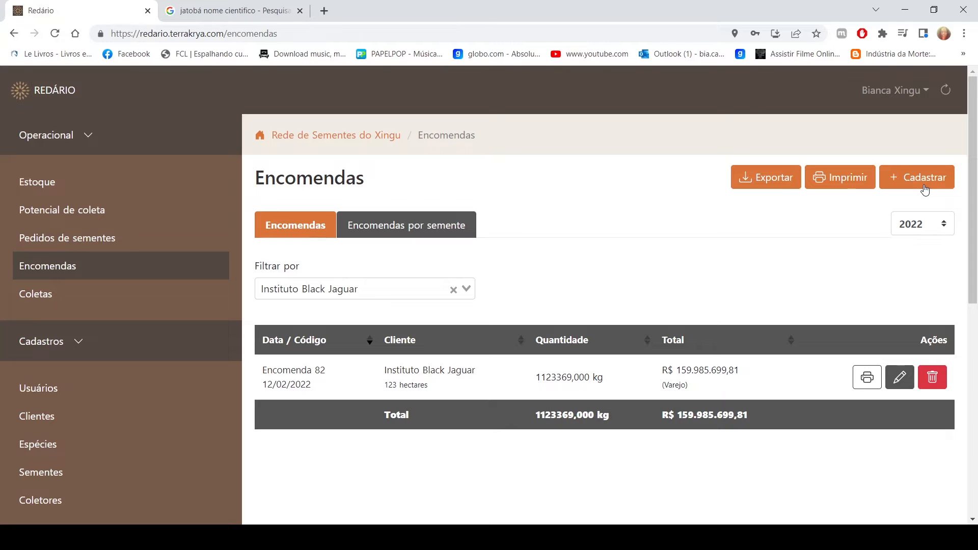
Clear the client filter and review the orders for 2021, 2020 and 2019, returning to 2022
{"action": "left_click", "coordinate": [916, 227]}
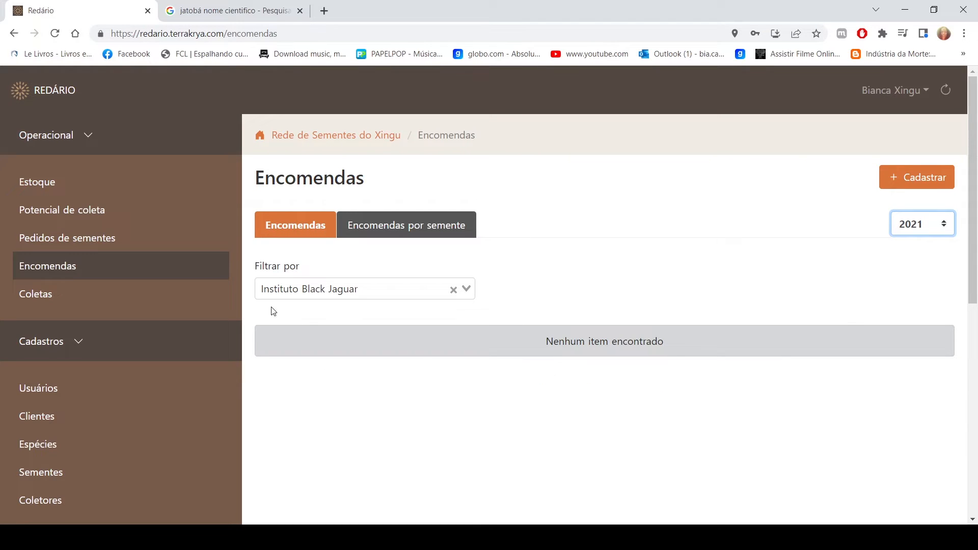
{"action": "left_click", "coordinate": [453, 290]}
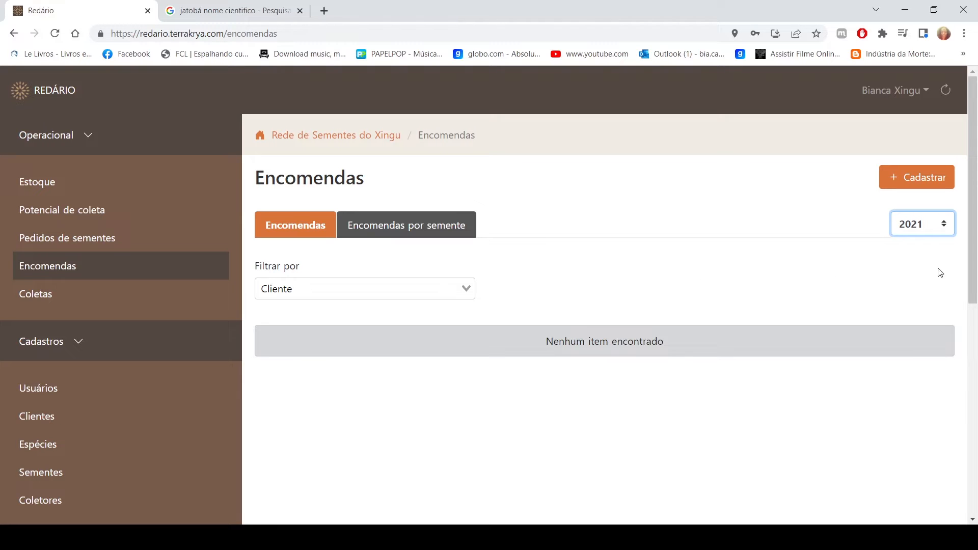
{"action": "left_click", "coordinate": [910, 228]}
{"action": "left_click", "coordinate": [918, 273]}
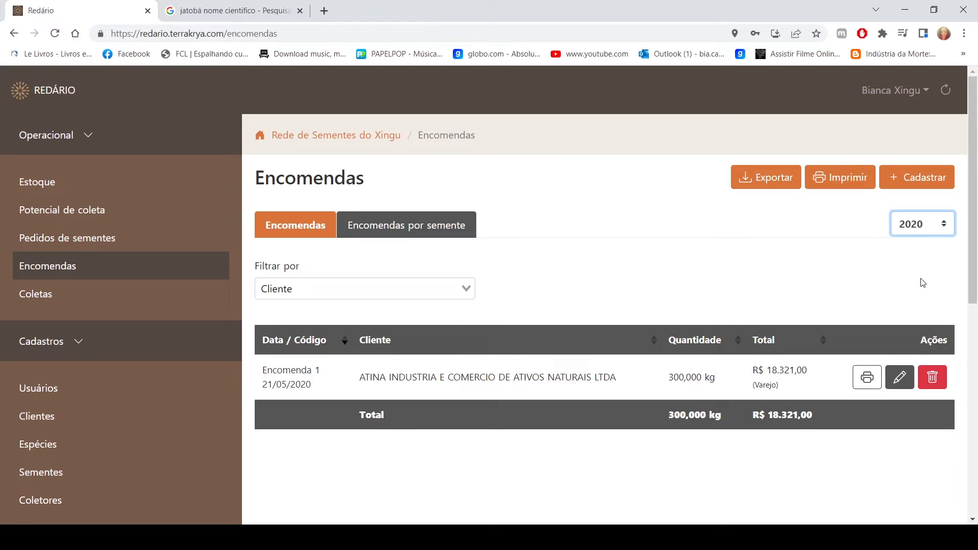
{"action": "left_click", "coordinate": [917, 224]}
{"action": "left_click", "coordinate": [925, 257]}
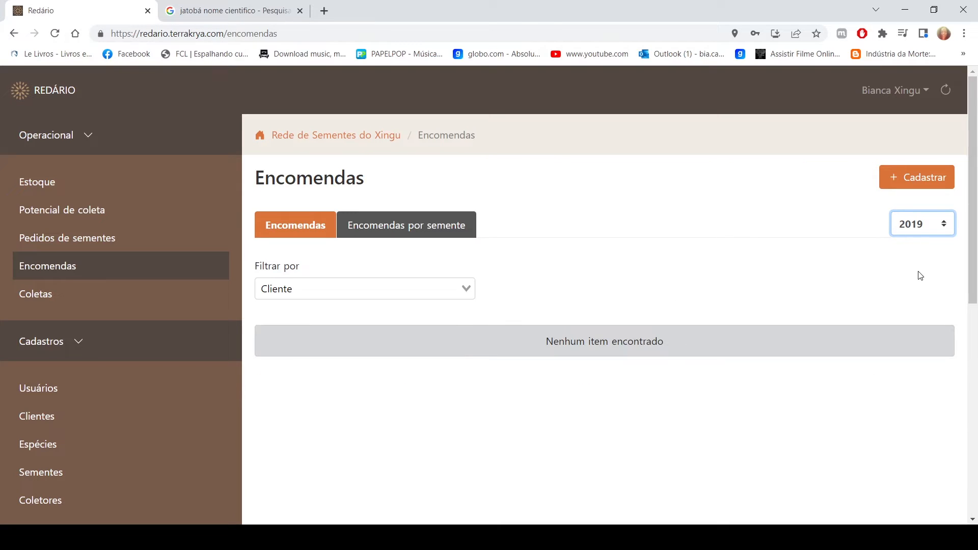
{"action": "left_click", "coordinate": [918, 270]}
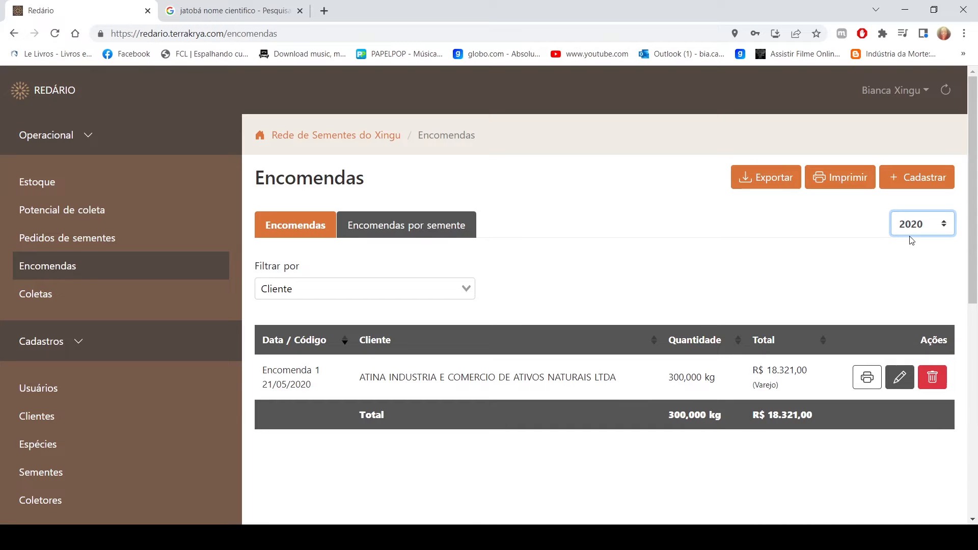
{"action": "key", "text": "Down"}
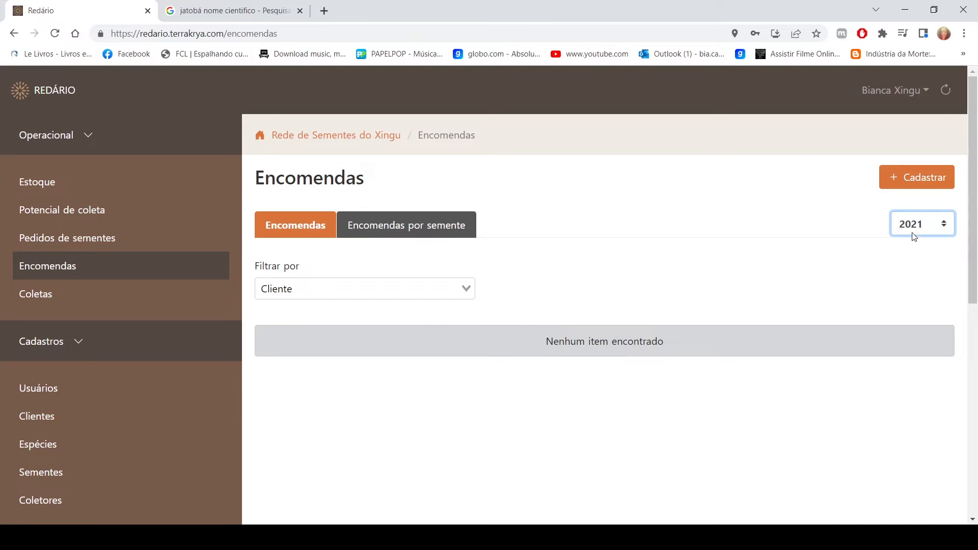
{"action": "key", "text": "Down"}
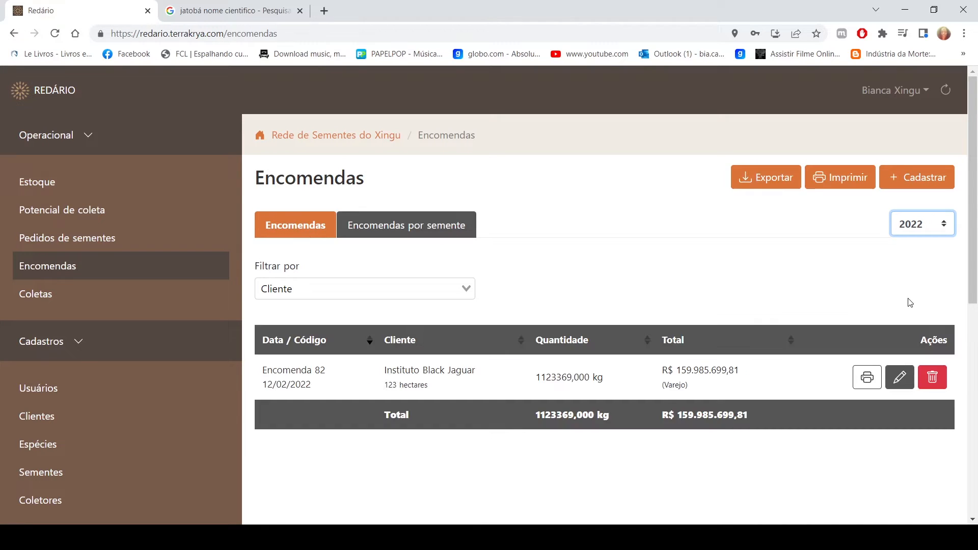
View the orders grouped by seed, filter them by Instituto Black Jaguar, and clear the filter
{"action": "left_click", "coordinate": [385, 233]}
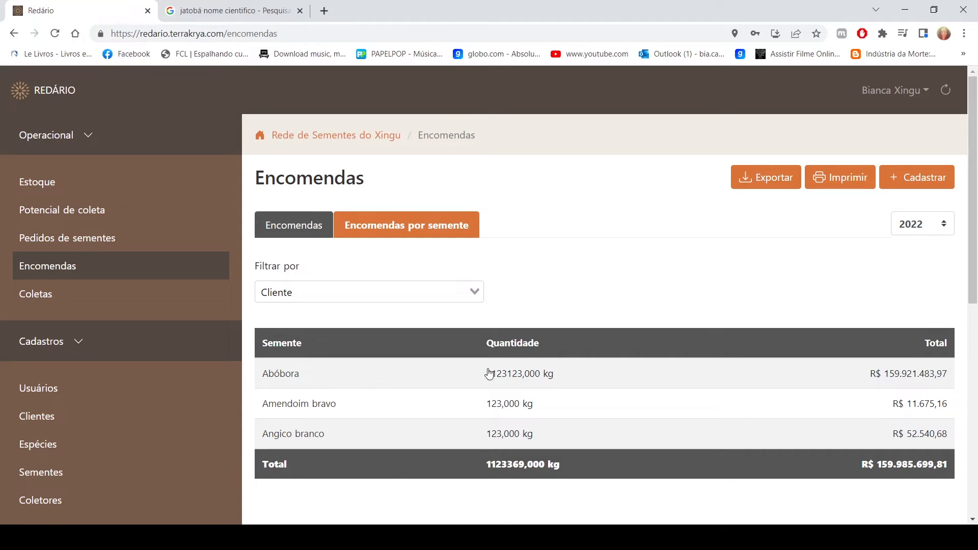
{"action": "left_click", "coordinate": [336, 291]}
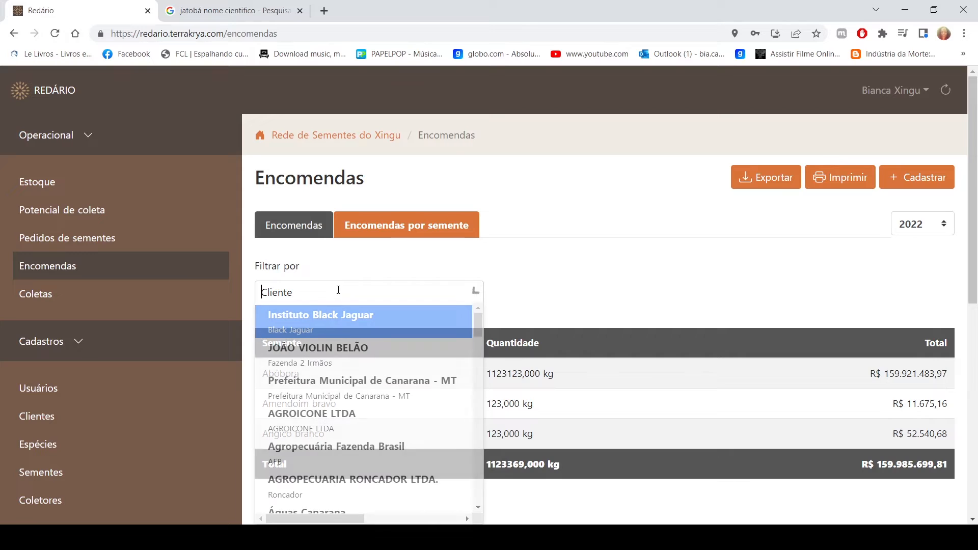
{"action": "left_click", "coordinate": [339, 316]}
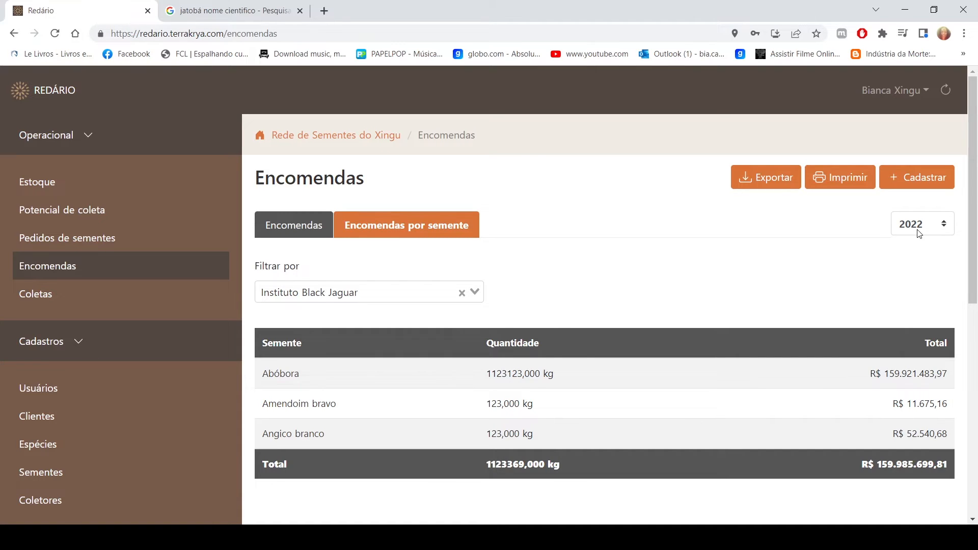
{"action": "left_click", "coordinate": [462, 294]}
View the orders per seed for 2020 and return to 2022
{"action": "left_click", "coordinate": [936, 230]}
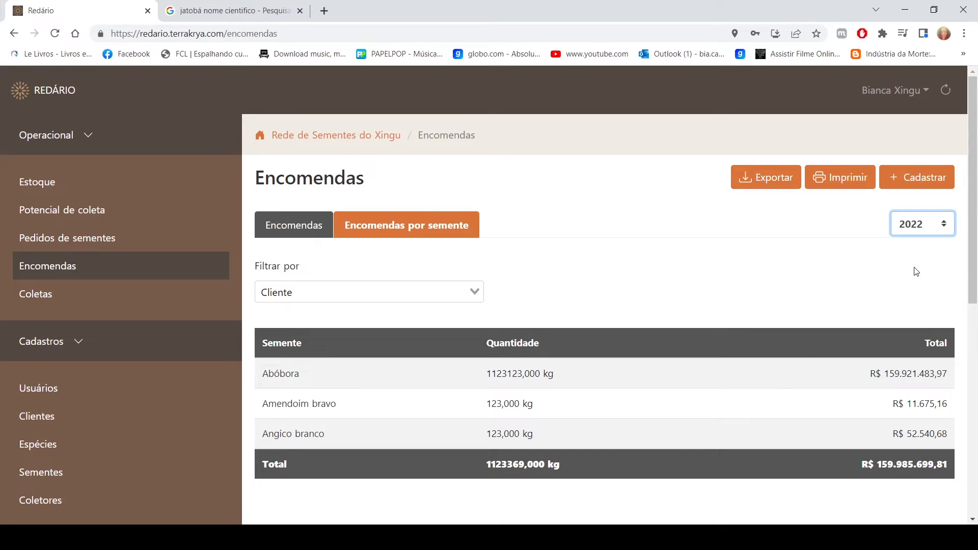
{"action": "left_click", "coordinate": [917, 275]}
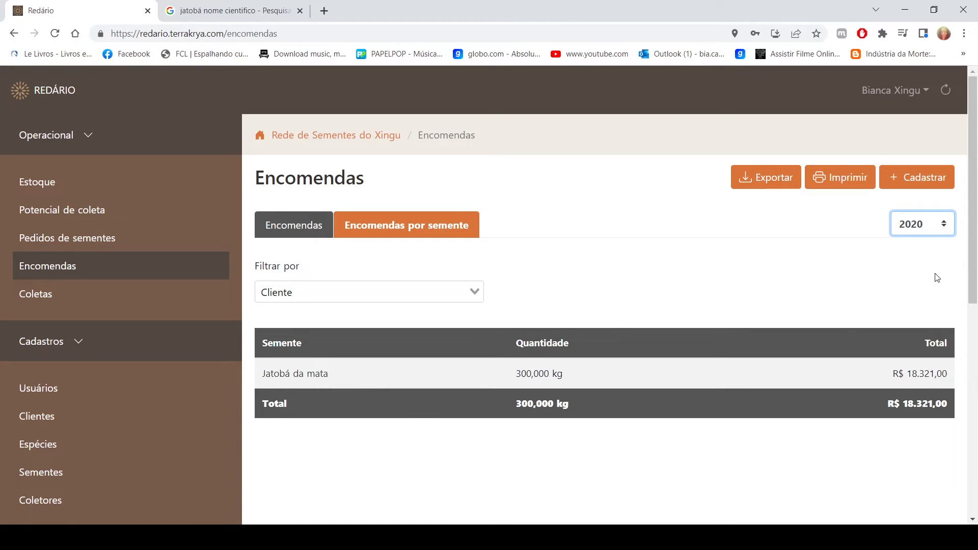
{"action": "left_click", "coordinate": [918, 236]}
{"action": "left_click", "coordinate": [919, 303]}
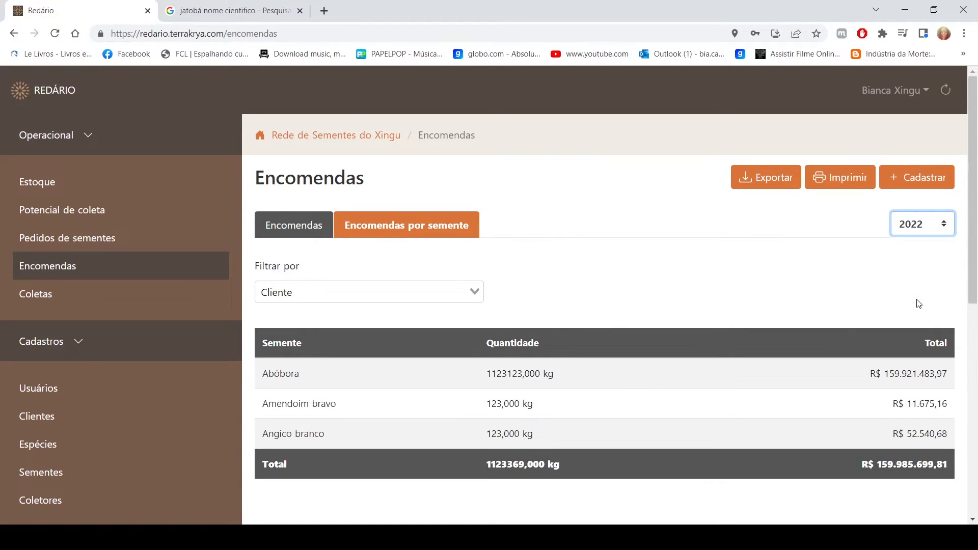
Start registering a new order and select the client from Fazenda 2 Irmãos
{"action": "left_click", "coordinate": [922, 179]}
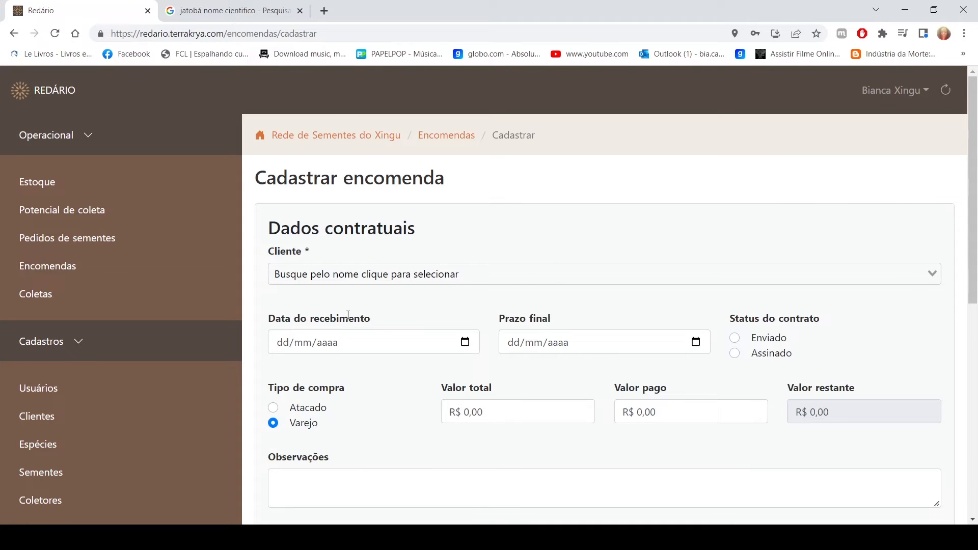
{"action": "left_click", "coordinate": [510, 269]}
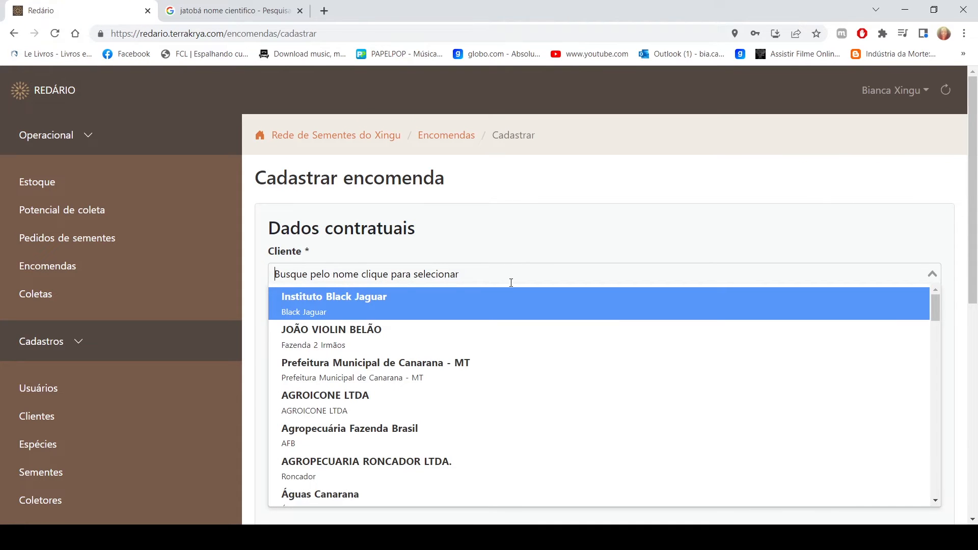
{"action": "left_click", "coordinate": [485, 334]}
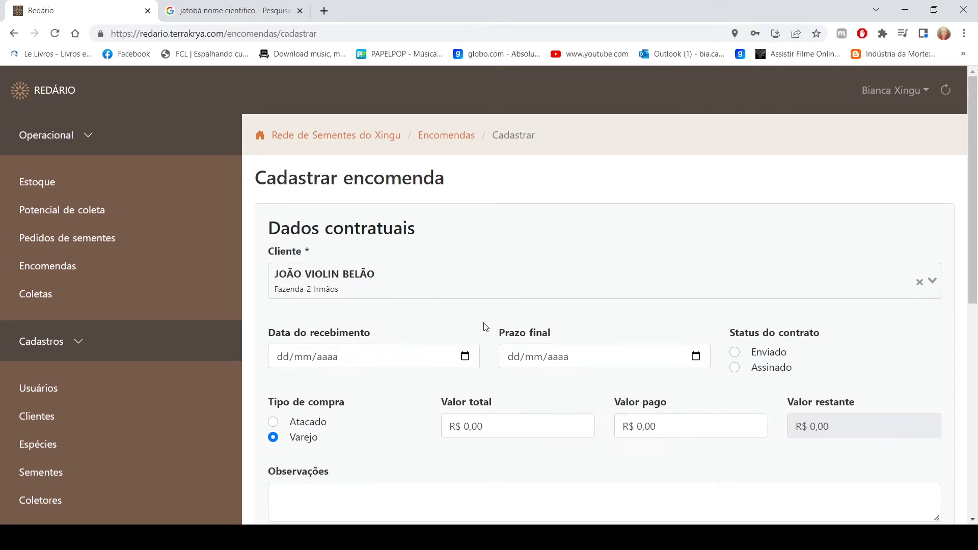
Set the order's receipt date to 01/03/2022 and its final deadline to 30/04/2022
{"action": "left_click", "coordinate": [465, 361]}
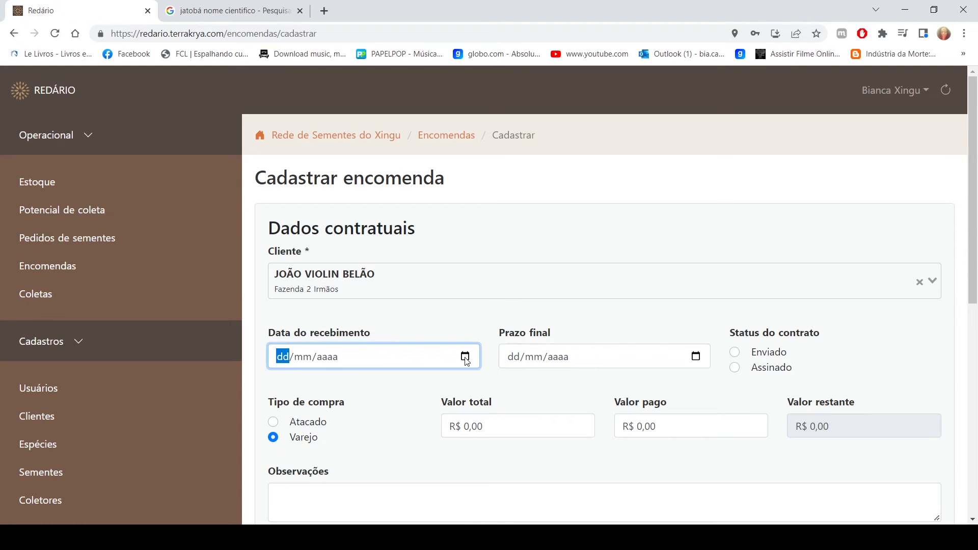
{"action": "left_click", "coordinate": [368, 190]}
{"action": "type", "text": "1/03/2022"}
{"action": "left_click", "coordinate": [699, 359]}
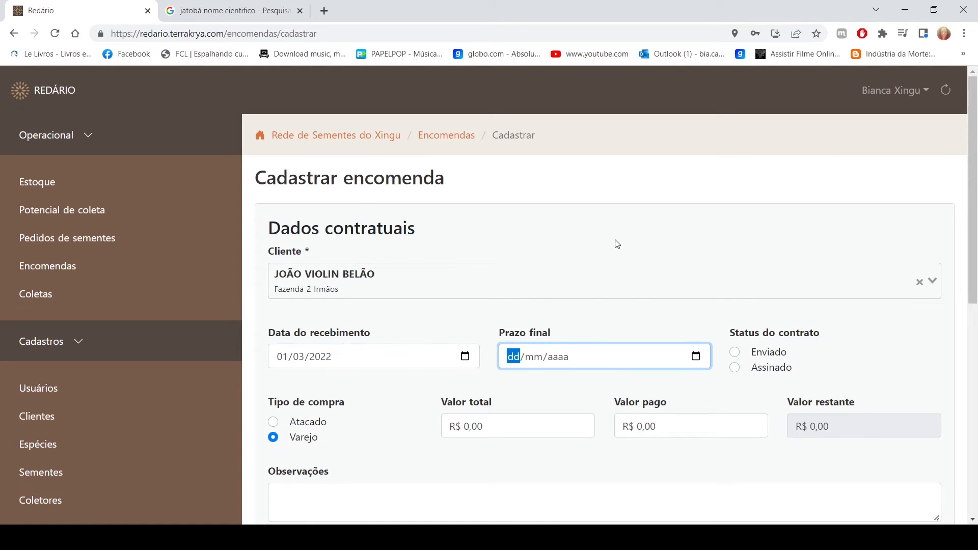
{"action": "left_click", "coordinate": [618, 294]}
Set the contract status to Assinado and the purchase type to Atacado
{"action": "left_click", "coordinate": [735, 369]}
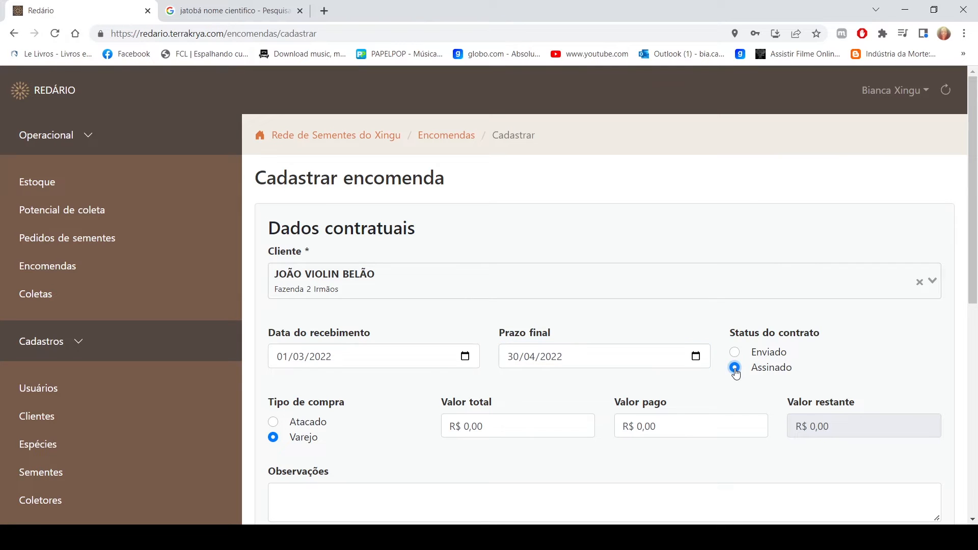
{"action": "scroll", "coordinate": [607, 428], "scroll_direction": "down", "scroll_amount": 2}
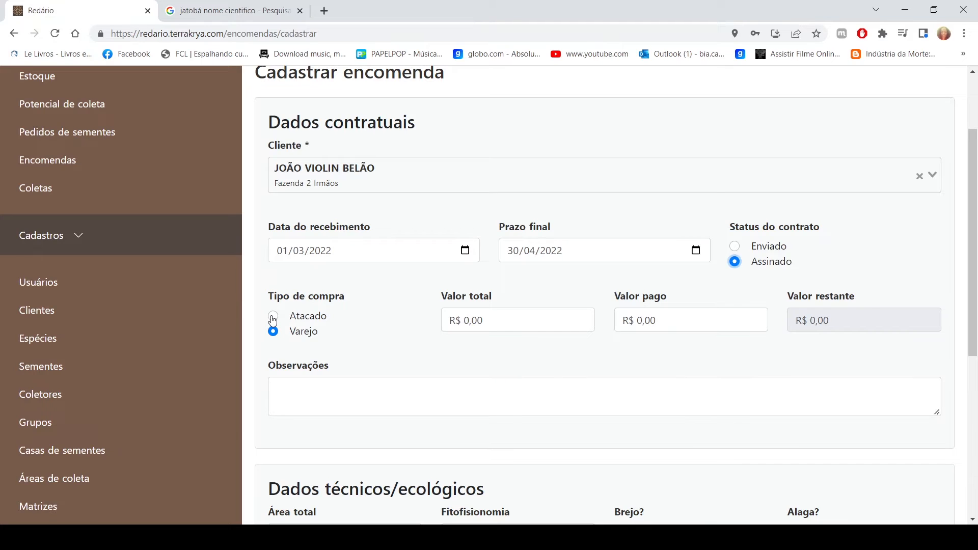
{"action": "left_click", "coordinate": [273, 317]}
Set the total area to be restored to 6 hectares and the Fitofisionomia to Cerradão
{"action": "scroll", "coordinate": [578, 436], "scroll_direction": "down", "scroll_amount": 4}
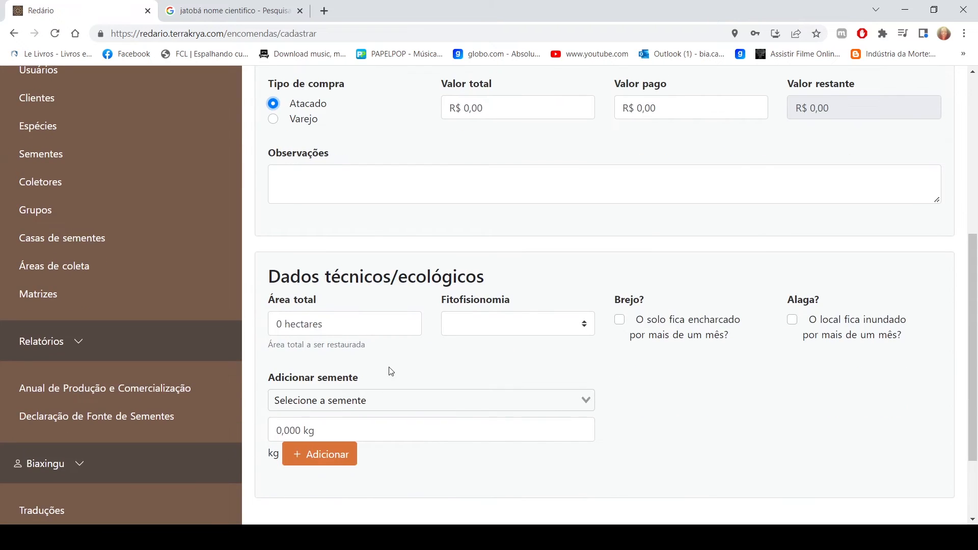
{"action": "scroll", "coordinate": [713, 424], "scroll_direction": "up", "scroll_amount": 4}
{"action": "scroll", "coordinate": [622, 371], "scroll_direction": "down", "scroll_amount": 6}
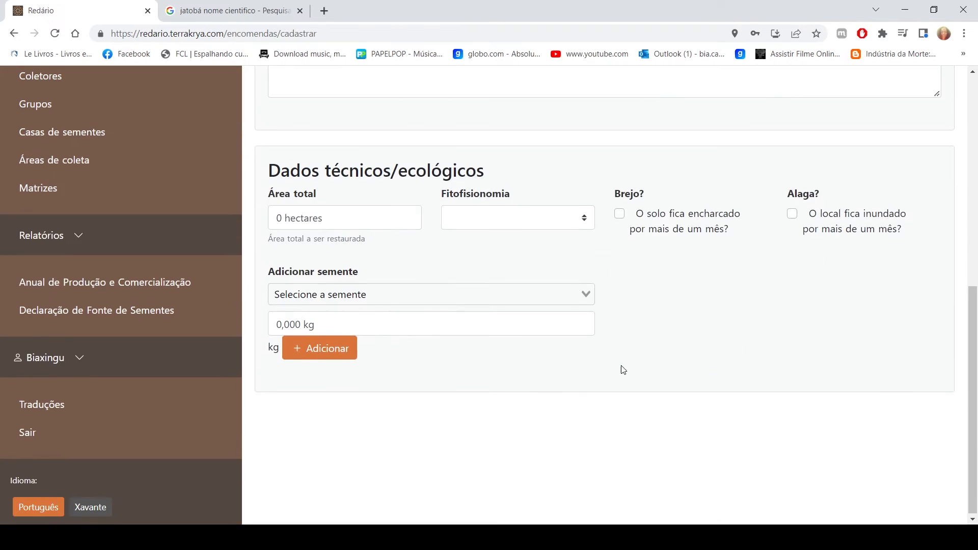
{"action": "left_click", "coordinate": [324, 218]}
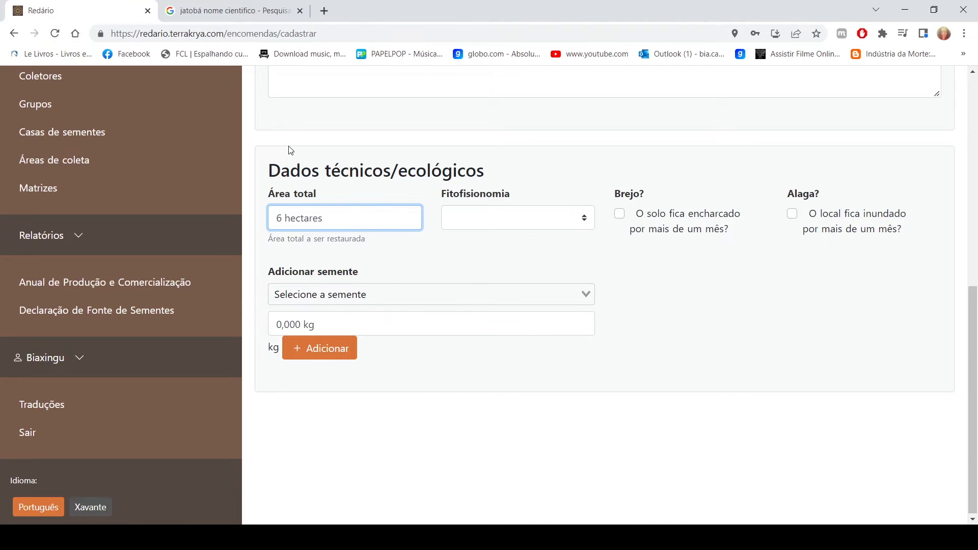
{"action": "left_click", "coordinate": [523, 220]}
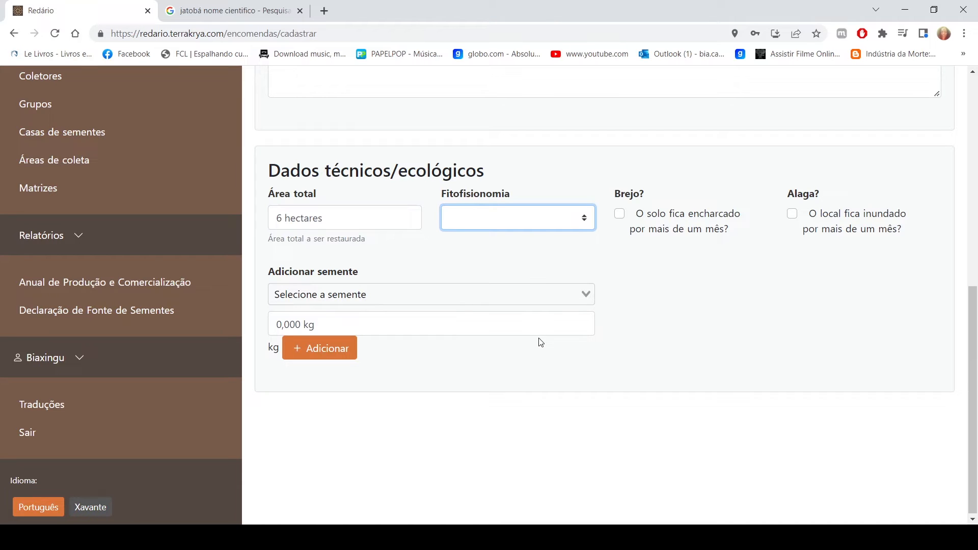
{"action": "left_click", "coordinate": [477, 261]}
{"action": "left_click", "coordinate": [620, 218]}
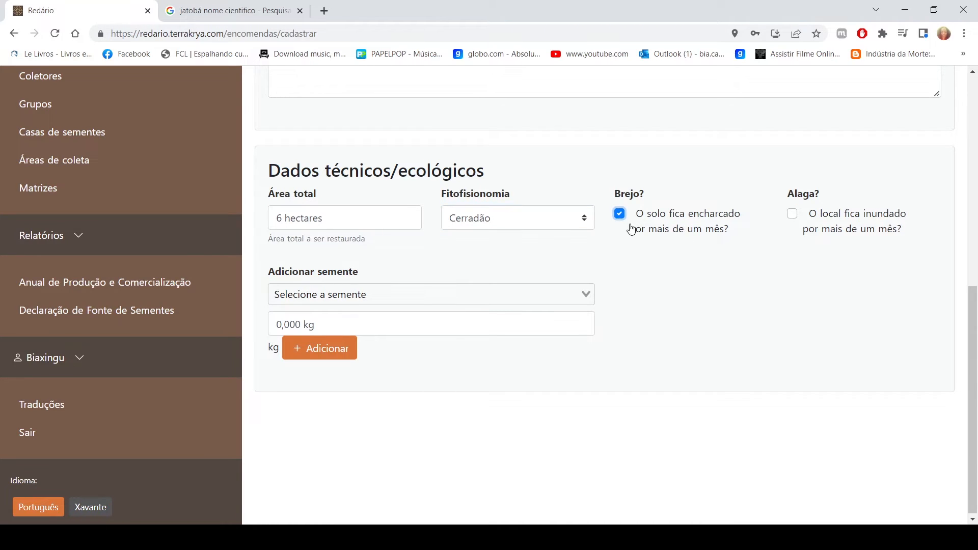
{"action": "left_click", "coordinate": [792, 215]}
{"action": "left_click", "coordinate": [792, 214]}
{"action": "left_click", "coordinate": [620, 214]}
Add 2,500 kg of Amargoso seed to the order
{"action": "left_click", "coordinate": [341, 295]}
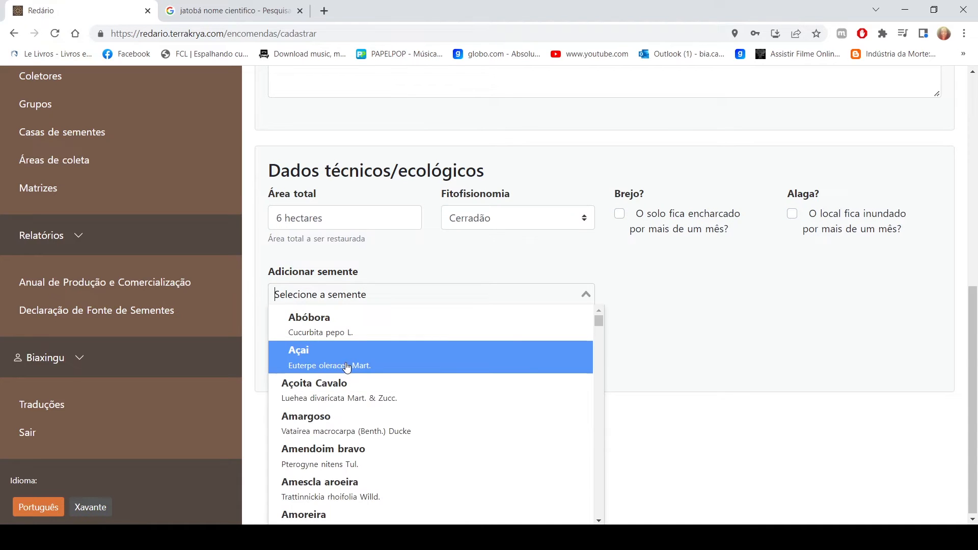
{"action": "left_click", "coordinate": [348, 416]}
{"action": "left_click", "coordinate": [472, 332]}
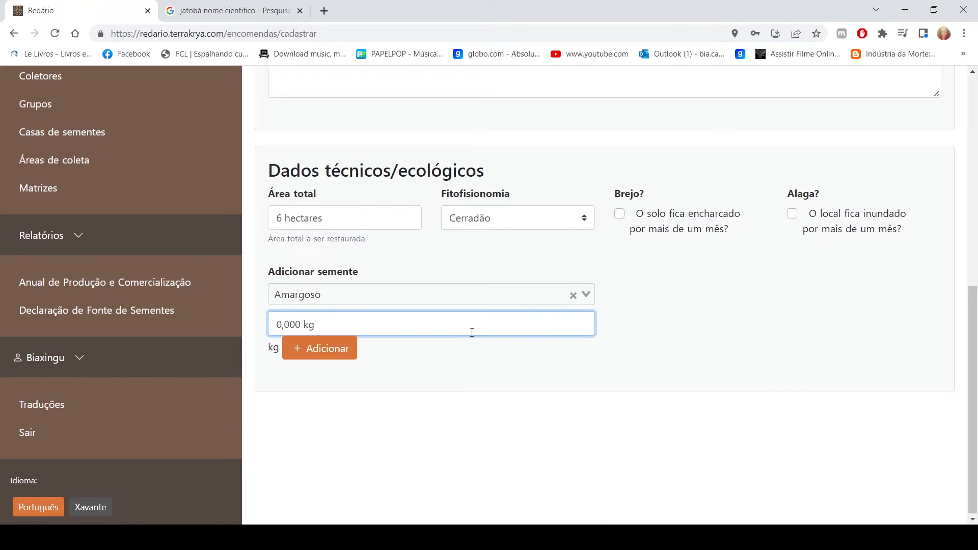
{"action": "type", "text": "250"}
{"action": "left_click", "coordinate": [345, 352]}
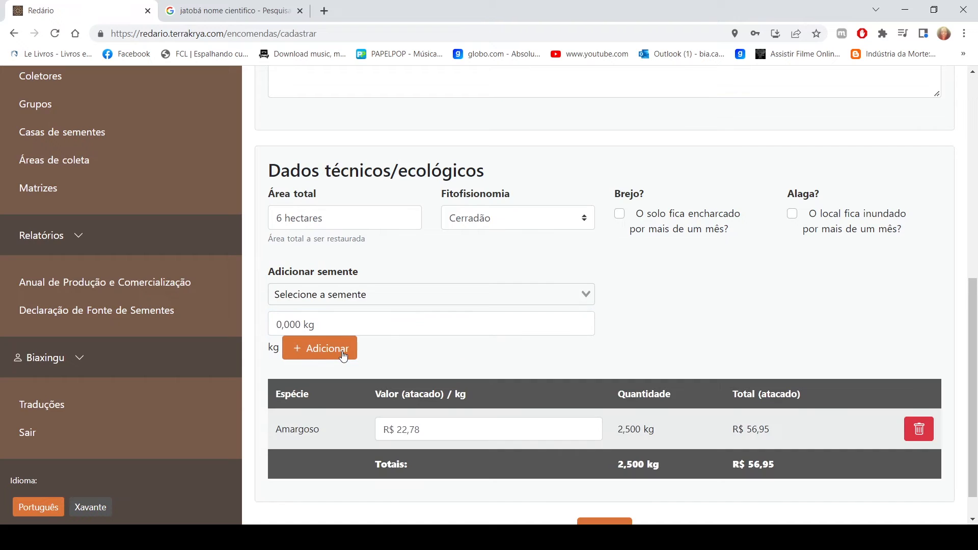
Add 3,000 kg of Amendoim bravo seed to the order
{"action": "left_click", "coordinate": [477, 293]}
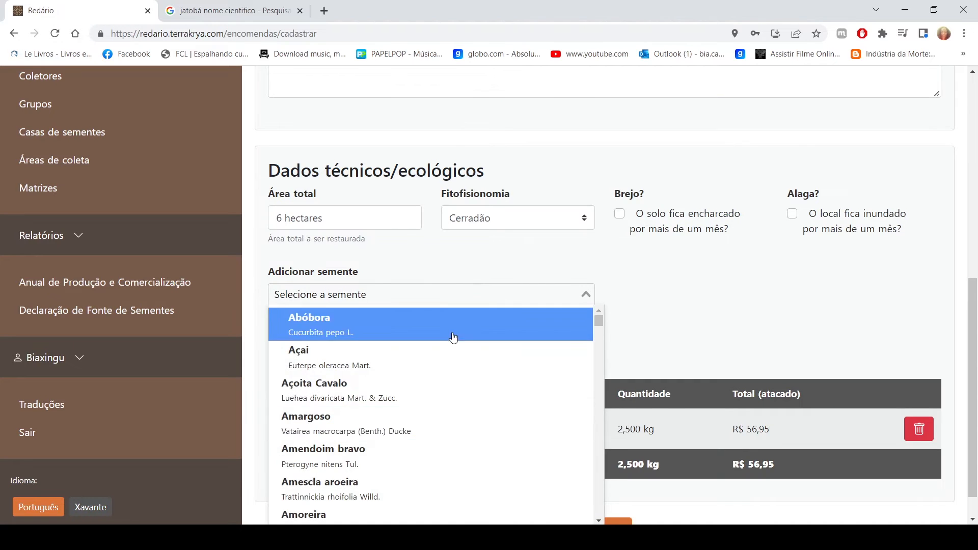
{"action": "left_click", "coordinate": [437, 466]}
{"action": "left_click", "coordinate": [361, 321]}
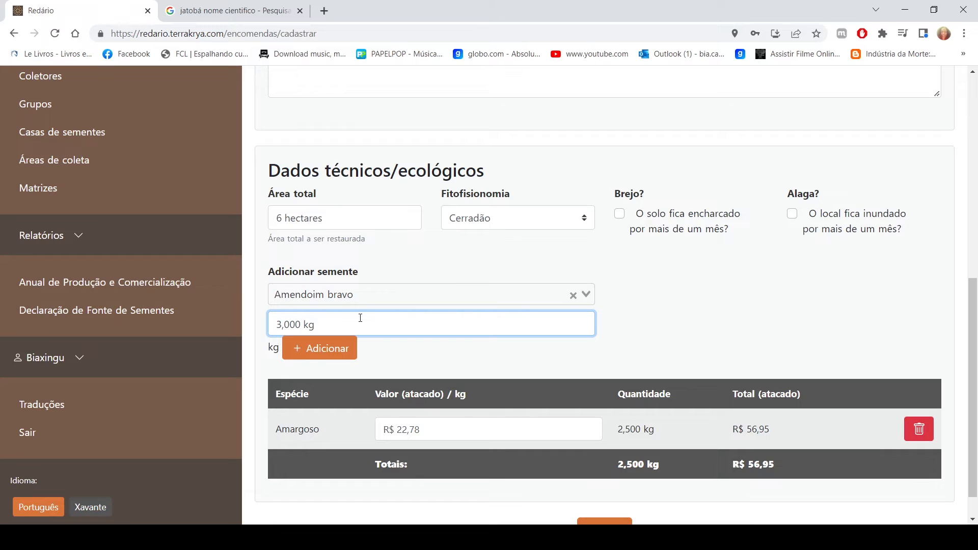
{"action": "left_click", "coordinate": [348, 352]}
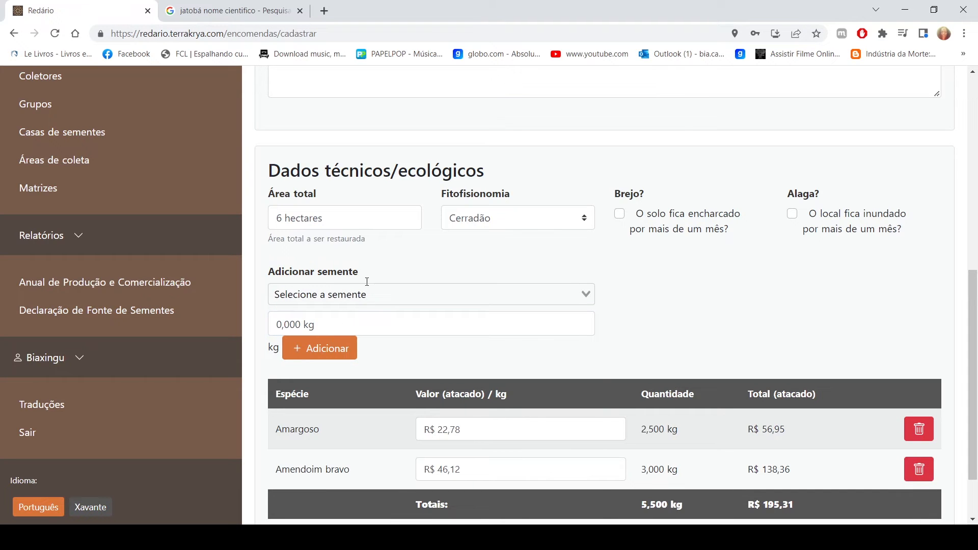
Add 4,500 kg of Amescla aroeira seed to the order
{"action": "left_click", "coordinate": [435, 293]}
{"action": "scroll", "coordinate": [387, 433], "scroll_direction": "down", "scroll_amount": 2}
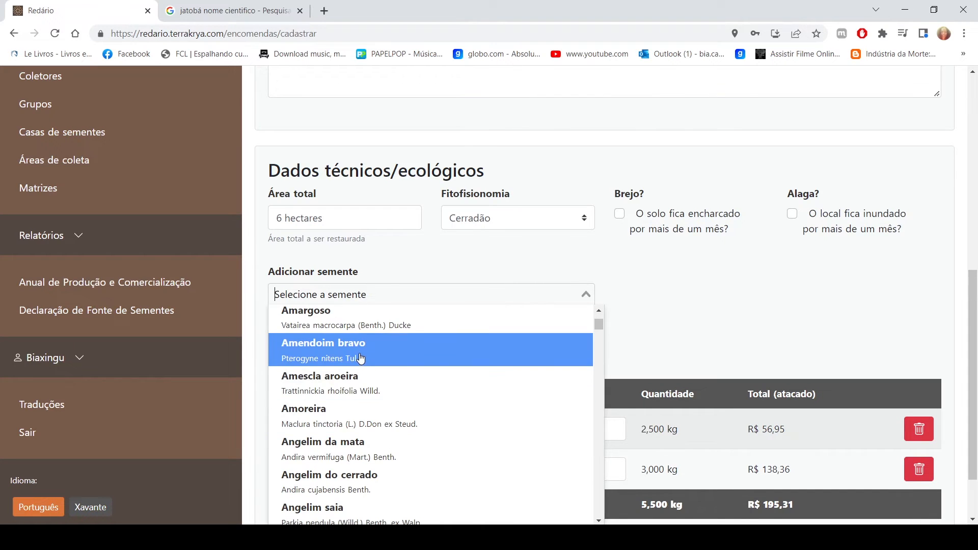
{"action": "left_click", "coordinate": [367, 382]}
{"action": "left_click", "coordinate": [377, 316]}
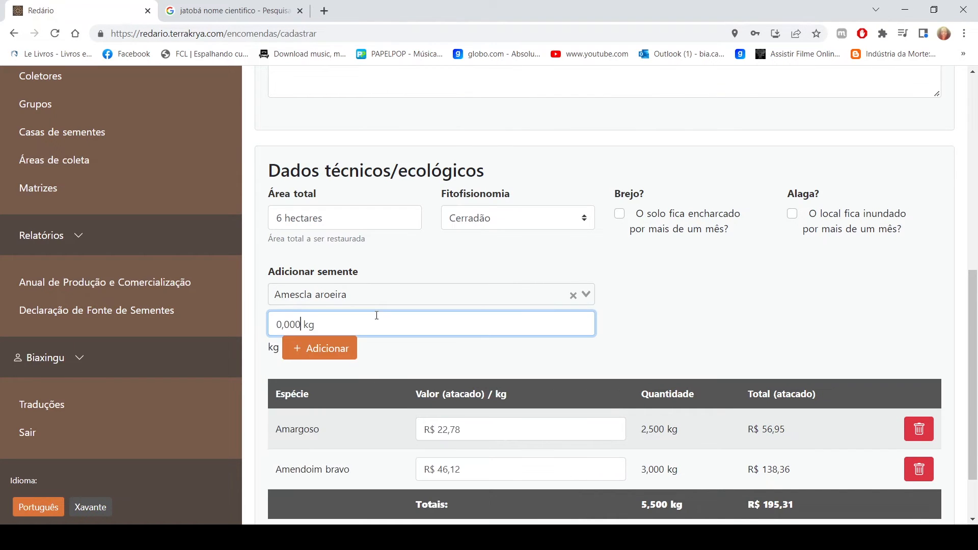
{"action": "type", "text": "4500"}
{"action": "left_click", "coordinate": [313, 351]}
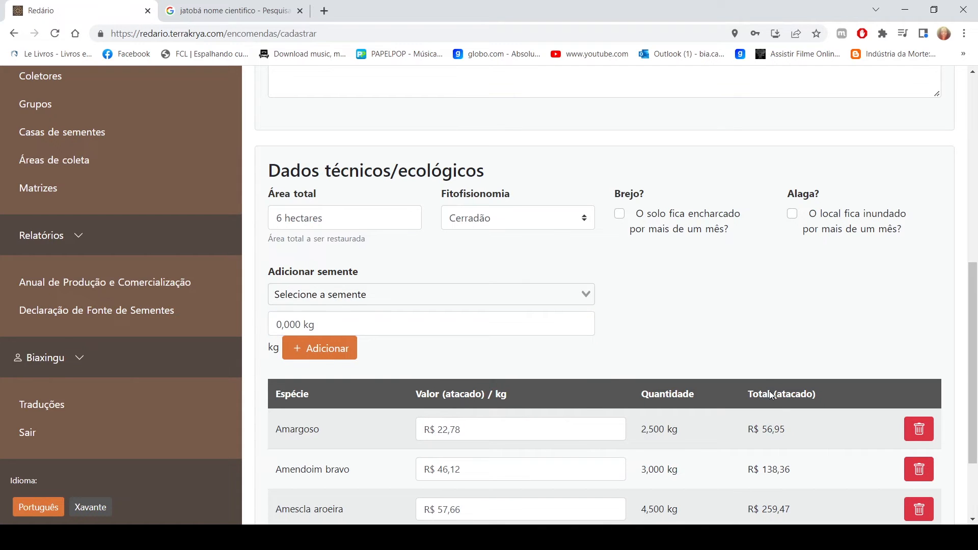
Add 5,000 kg of Açai seed to the order
{"action": "scroll", "coordinate": [908, 425], "scroll_direction": "down", "scroll_amount": 1}
{"action": "scroll", "coordinate": [909, 426], "scroll_direction": "down", "scroll_amount": 1}
{"action": "left_click", "coordinate": [431, 189]}
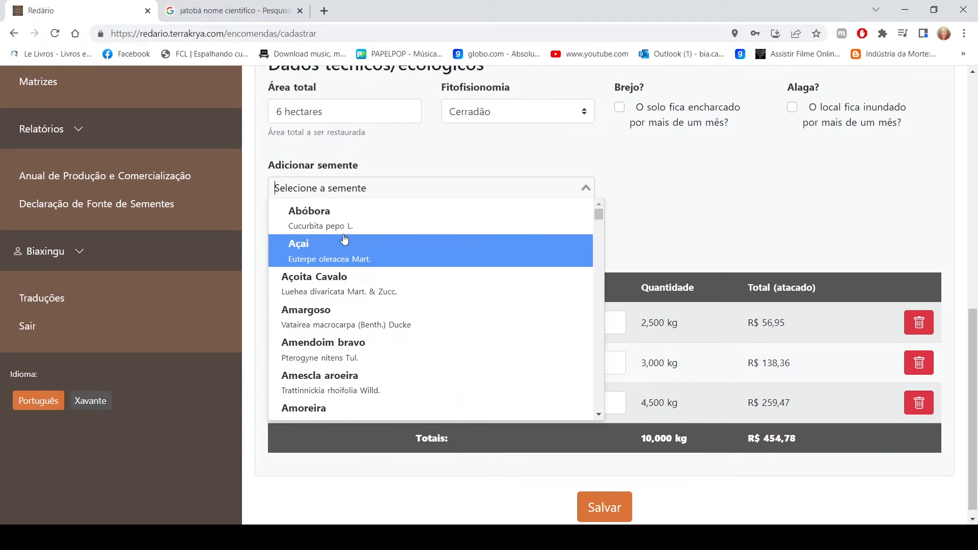
{"action": "left_click", "coordinate": [377, 245]}
{"action": "left_click", "coordinate": [382, 216]}
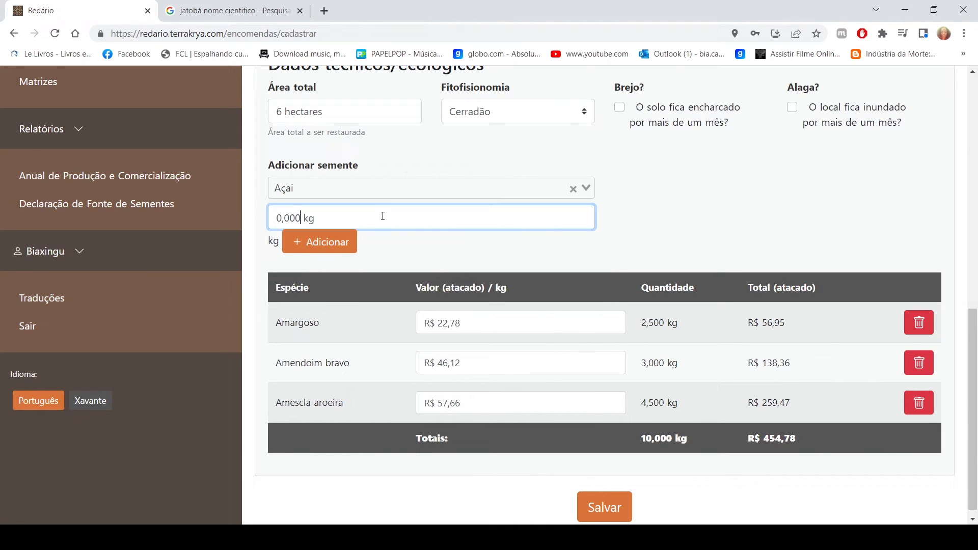
{"action": "type", "text": "5,000"}
{"action": "left_click", "coordinate": [334, 242]}
Add 0,300 kg of Angico branco seed to the order
{"action": "left_click", "coordinate": [398, 184]}
{"action": "scroll", "coordinate": [448, 257], "scroll_direction": "down", "scroll_amount": 6}
{"action": "left_click", "coordinate": [334, 224]}
{"action": "left_click", "coordinate": [341, 219]}
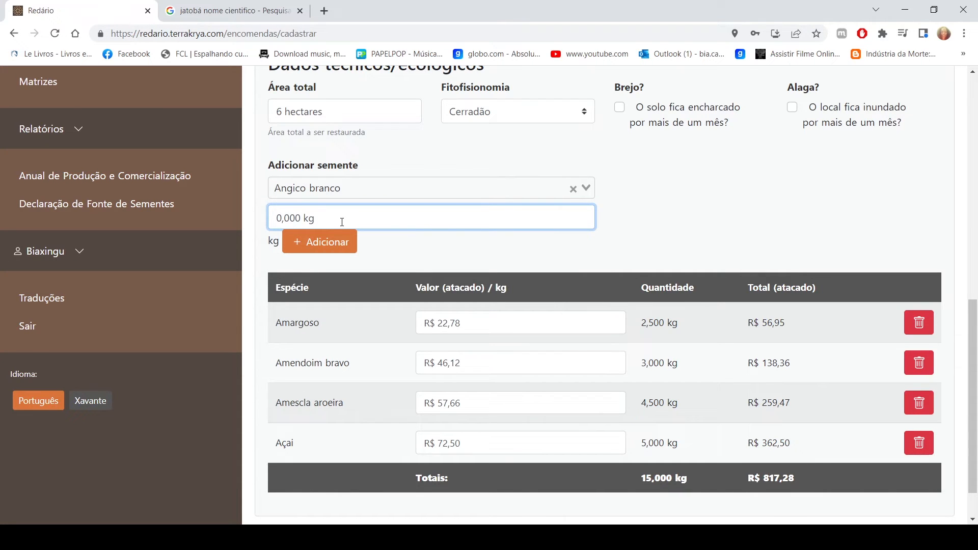
{"action": "type", "text": "300"}
{"action": "left_click", "coordinate": [343, 244]}
Set the order's Valor total to R$ 873,14, matching the seed table total, and the Valor pago to R$ 470,00
{"action": "scroll", "coordinate": [539, 268], "scroll_direction": "down", "scroll_amount": 2}
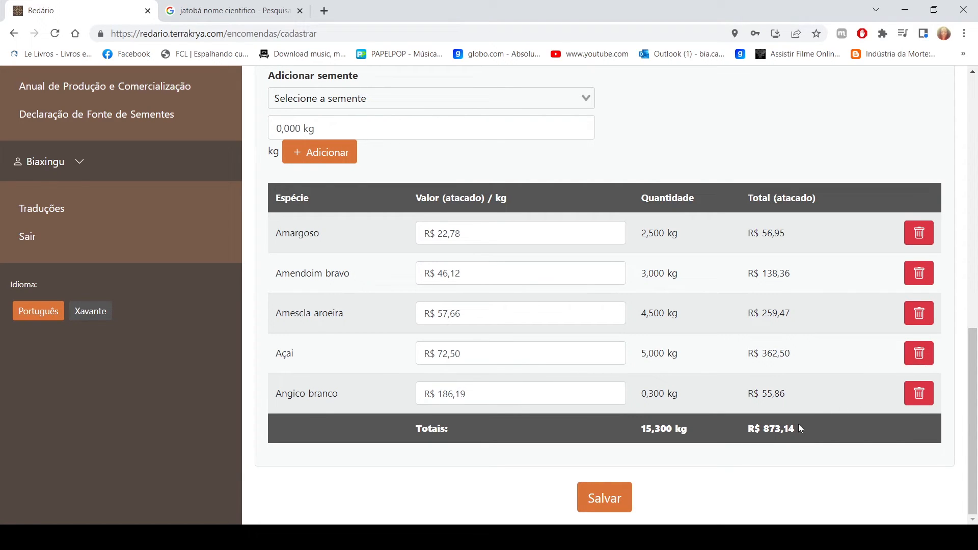
{"action": "scroll", "coordinate": [797, 428], "scroll_direction": "up", "scroll_amount": 5}
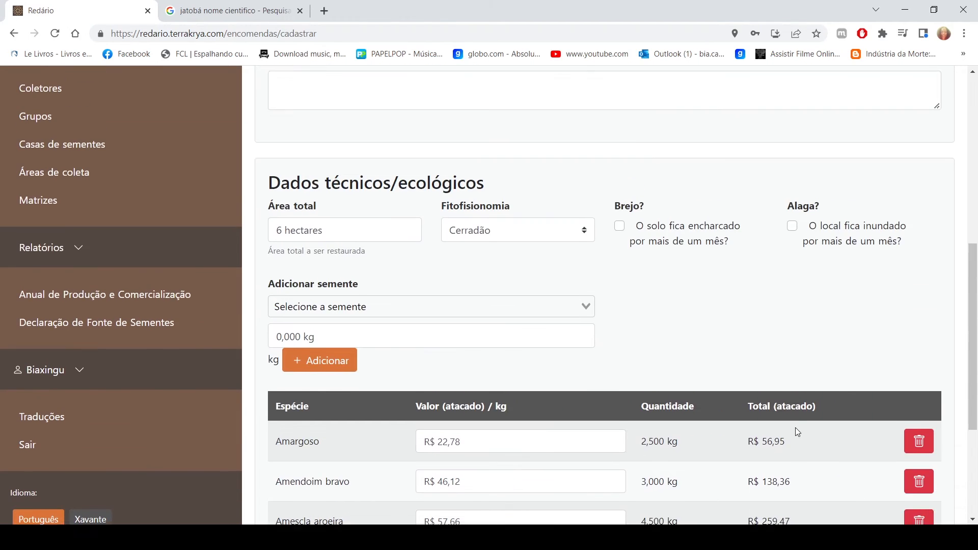
{"action": "scroll", "coordinate": [796, 427], "scroll_direction": "up", "scroll_amount": 1}
{"action": "left_click", "coordinate": [508, 122]}
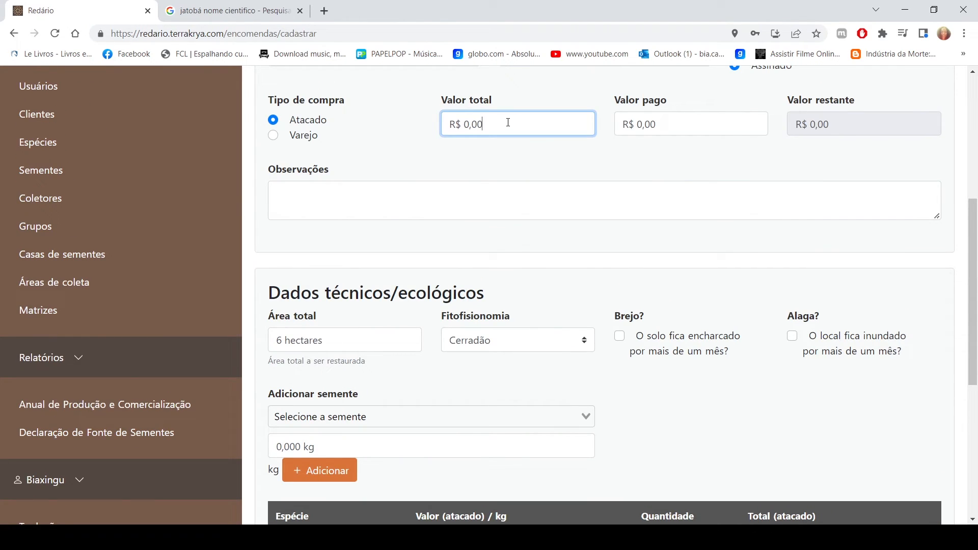
{"action": "type", "text": "873,14"}
{"action": "left_click", "coordinate": [666, 116]}
{"action": "type", "text": "470,"}
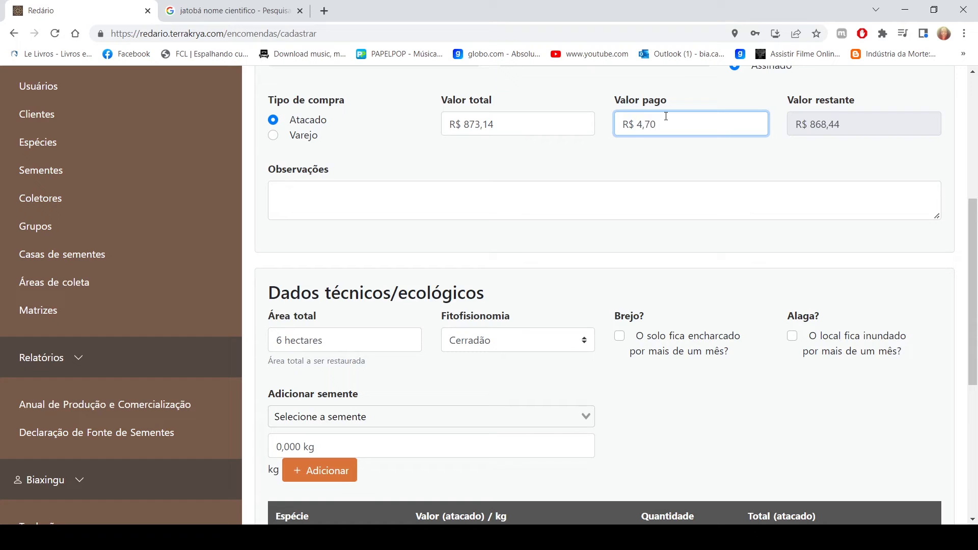
{"action": "type", "text": "00"}
Leave the Observações blank and save the new order
{"action": "left_click", "coordinate": [600, 199]}
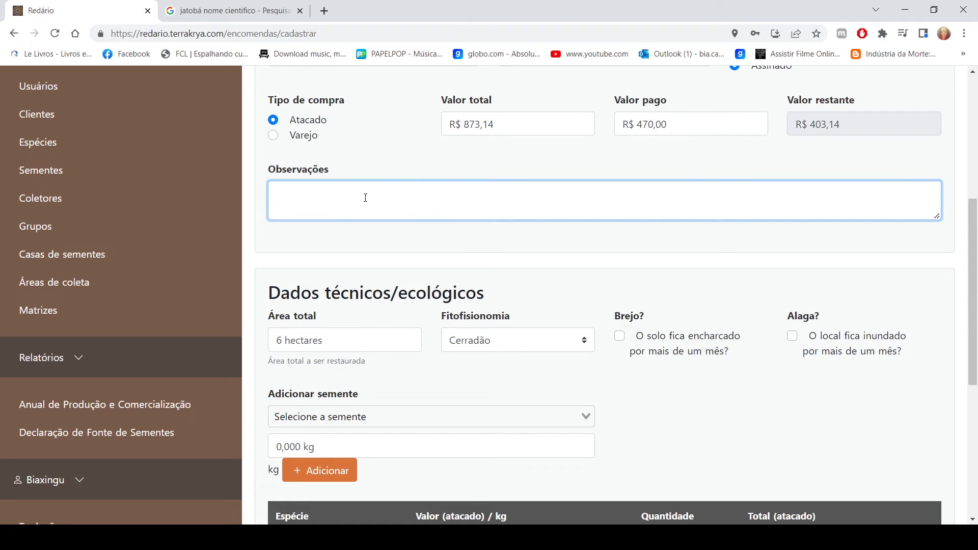
{"action": "scroll", "coordinate": [670, 499], "scroll_direction": "down", "scroll_amount": 5}
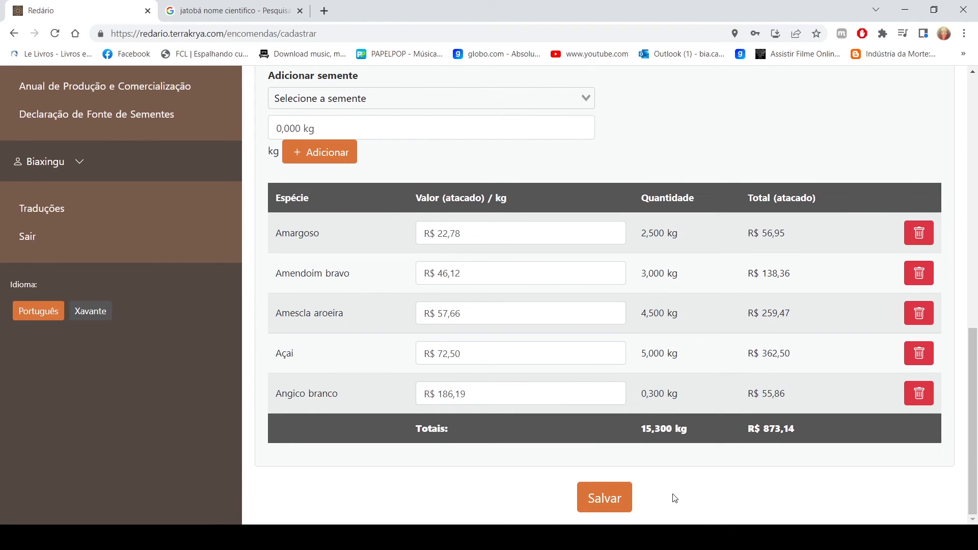
{"action": "scroll", "coordinate": [590, 400], "scroll_direction": "up", "scroll_amount": 5}
{"action": "scroll", "coordinate": [719, 380], "scroll_direction": "down", "scroll_amount": 5}
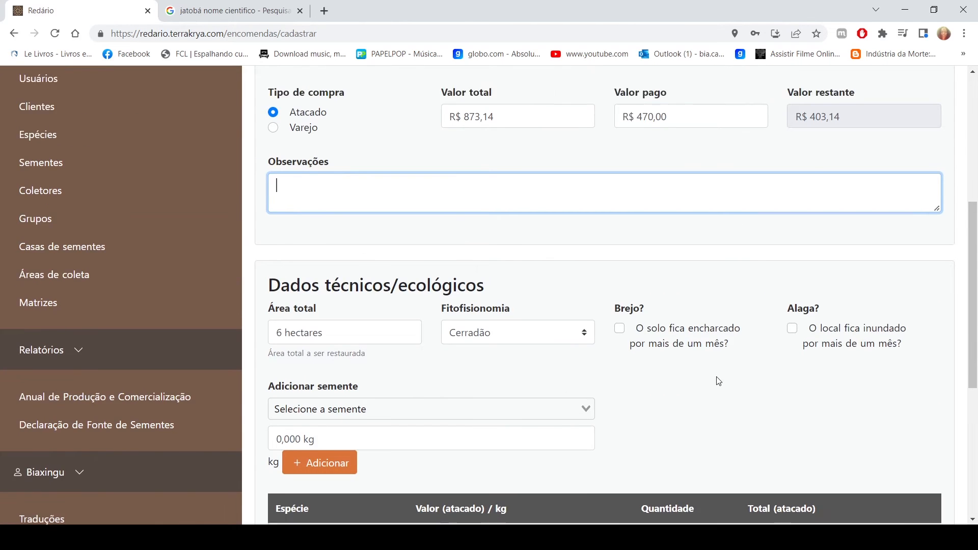
{"action": "left_click", "coordinate": [609, 497]}
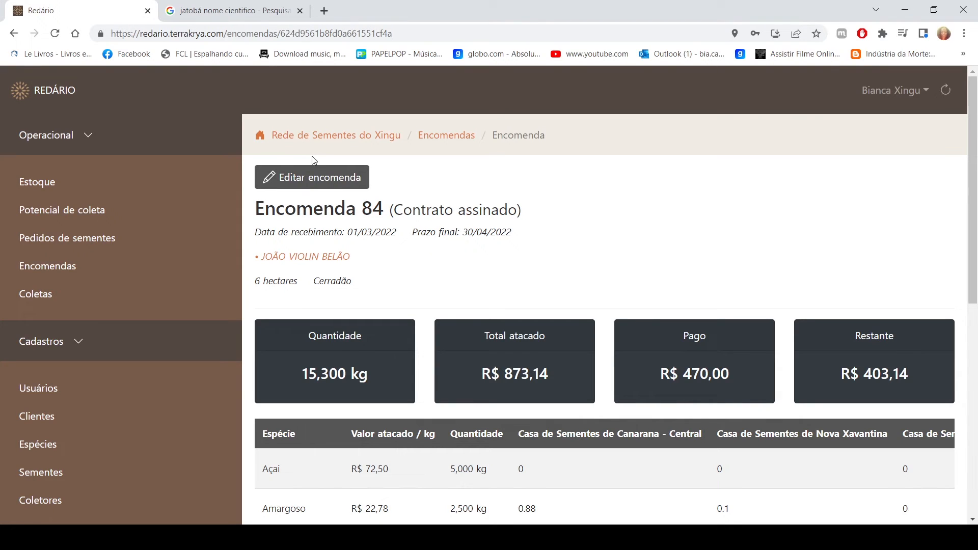
View the saved order's edit form and reopen its details from the Encomendas list
{"action": "left_click", "coordinate": [341, 181]}
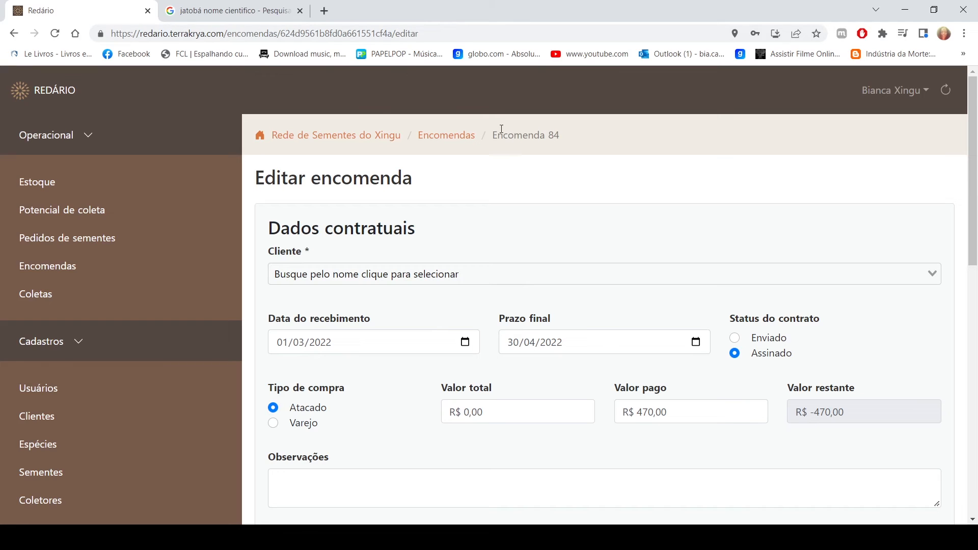
{"action": "left_click", "coordinate": [451, 138]}
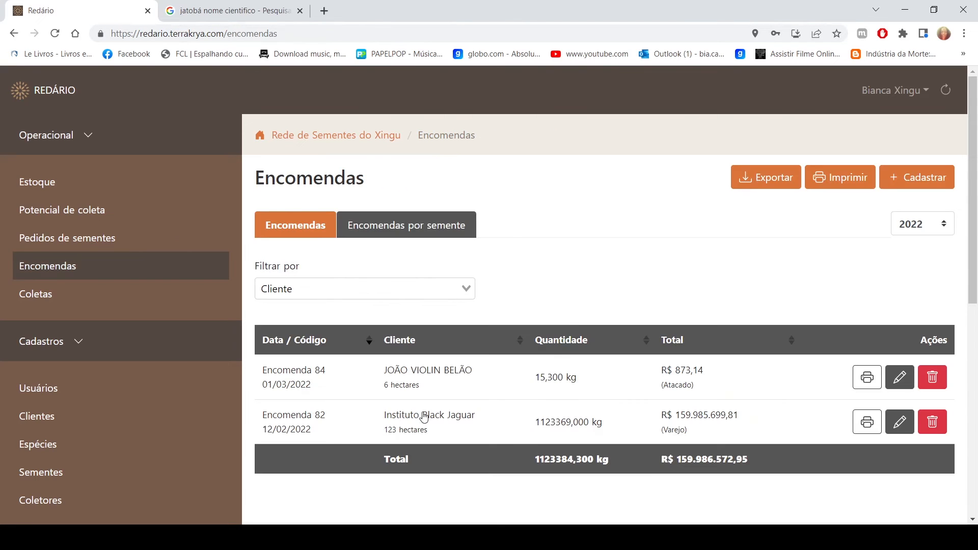
{"action": "left_click", "coordinate": [305, 377]}
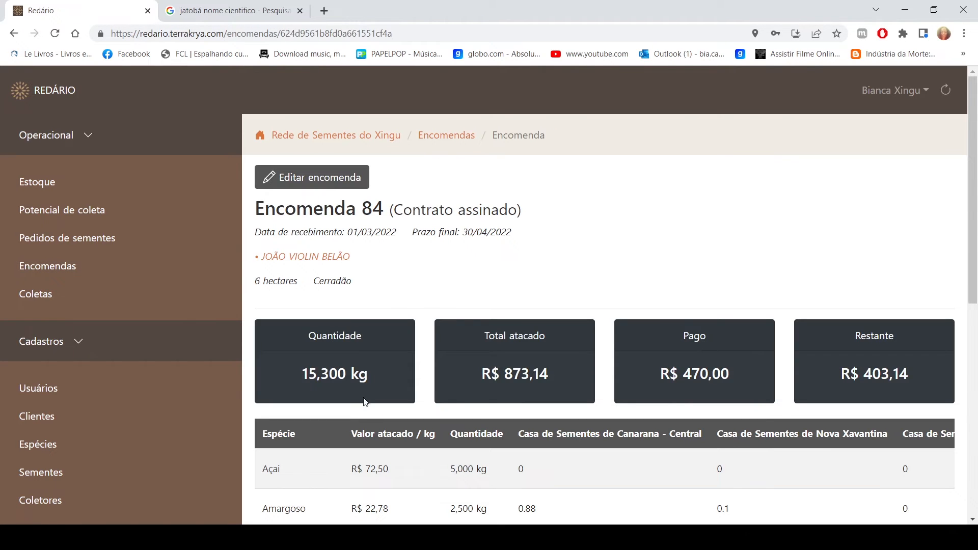
Examine the order's seed table, including prices, quantities, stock at each Casa de Sementes and wholesale totals
{"action": "scroll", "coordinate": [400, 307], "scroll_direction": "down", "scroll_amount": 2}
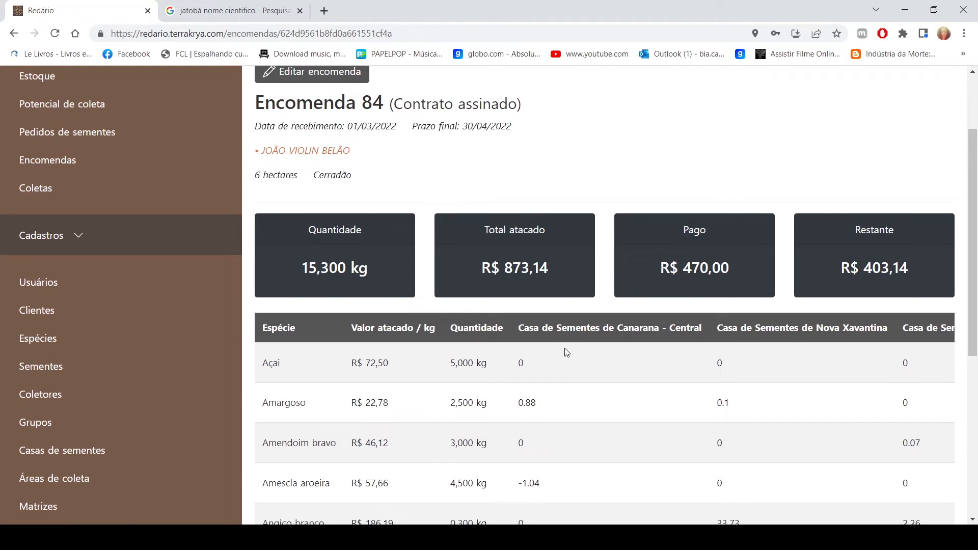
{"action": "scroll", "coordinate": [564, 348], "scroll_direction": "down", "scroll_amount": 2}
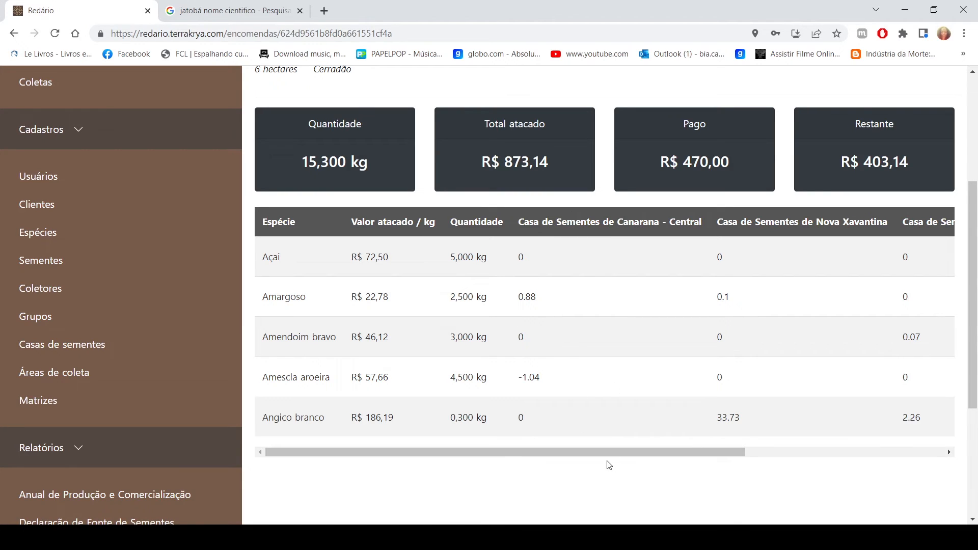
{"action": "left_click_drag", "start_coordinate": [609, 453], "coordinate": [600, 475]}
{"action": "scroll", "coordinate": [735, 441], "scroll_direction": "down", "scroll_amount": 2}
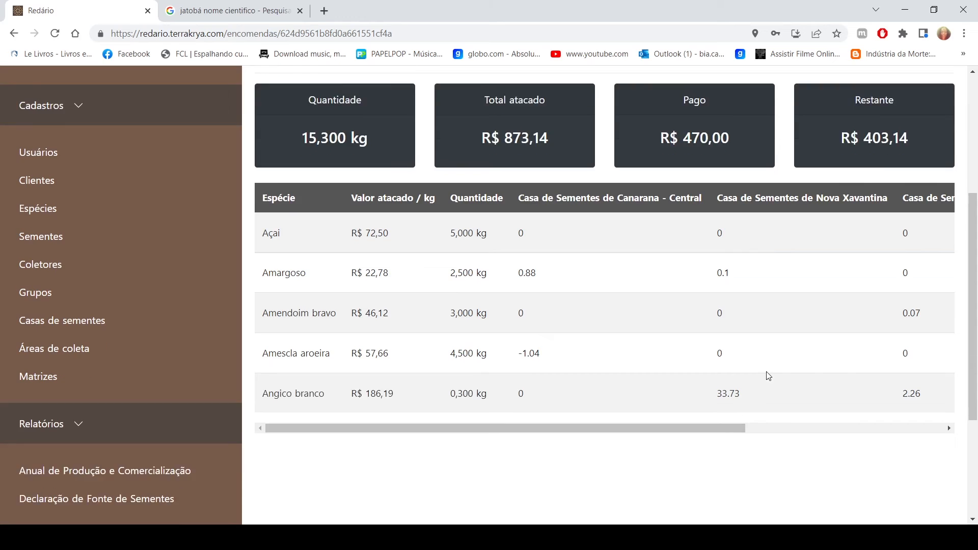
{"action": "scroll", "coordinate": [727, 334], "scroll_direction": "up", "scroll_amount": 2}
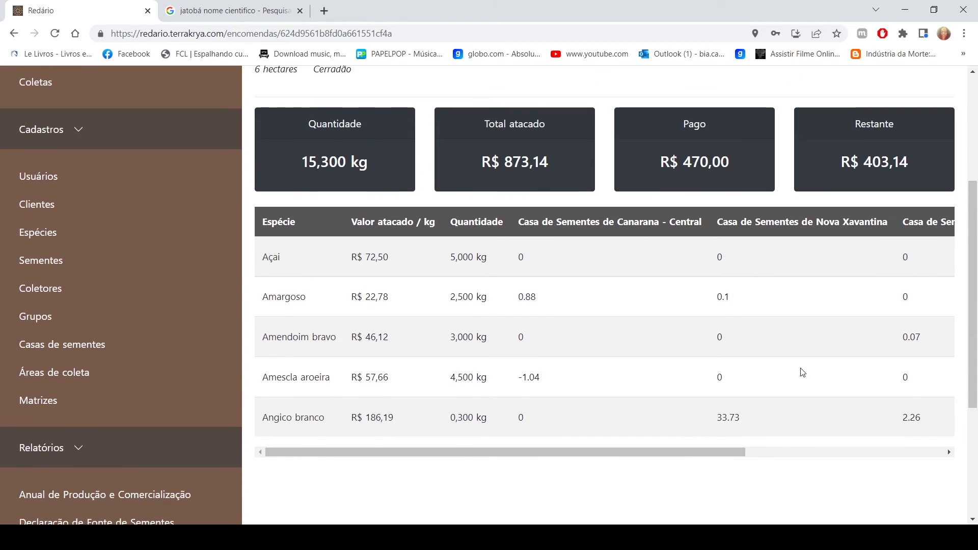
{"action": "left_click_drag", "start_coordinate": [733, 453], "coordinate": [846, 457]}
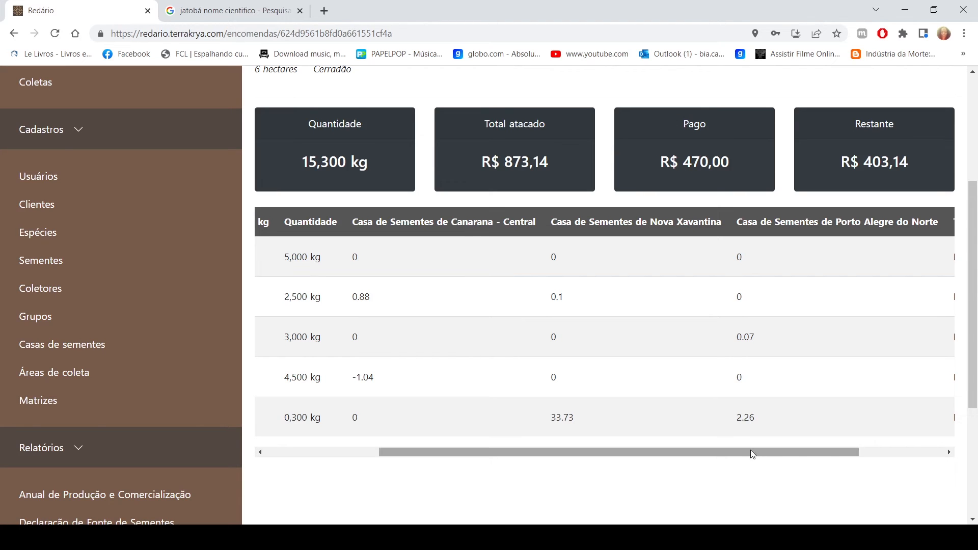
{"action": "left_click_drag", "start_coordinate": [750, 451], "coordinate": [838, 453]}
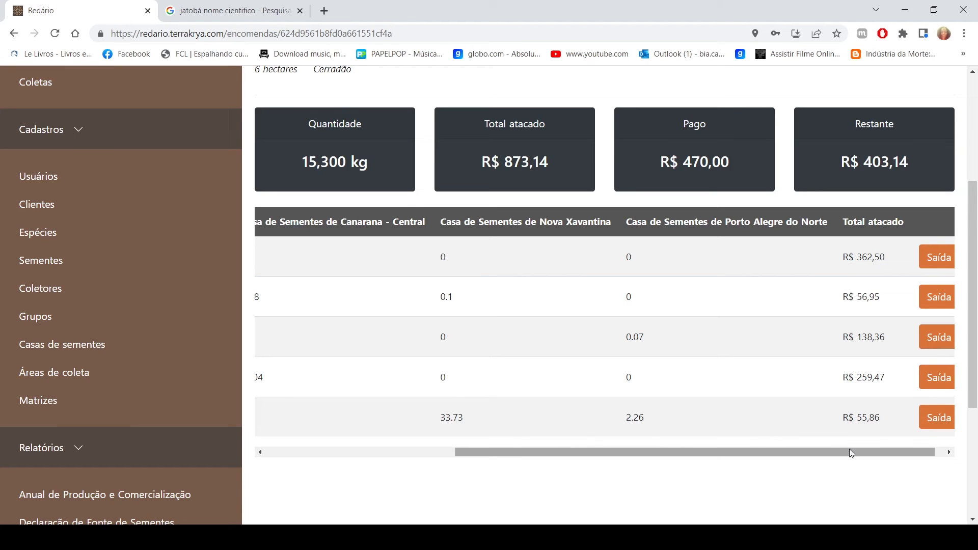
{"action": "left_click_drag", "start_coordinate": [849, 453], "coordinate": [614, 454]}
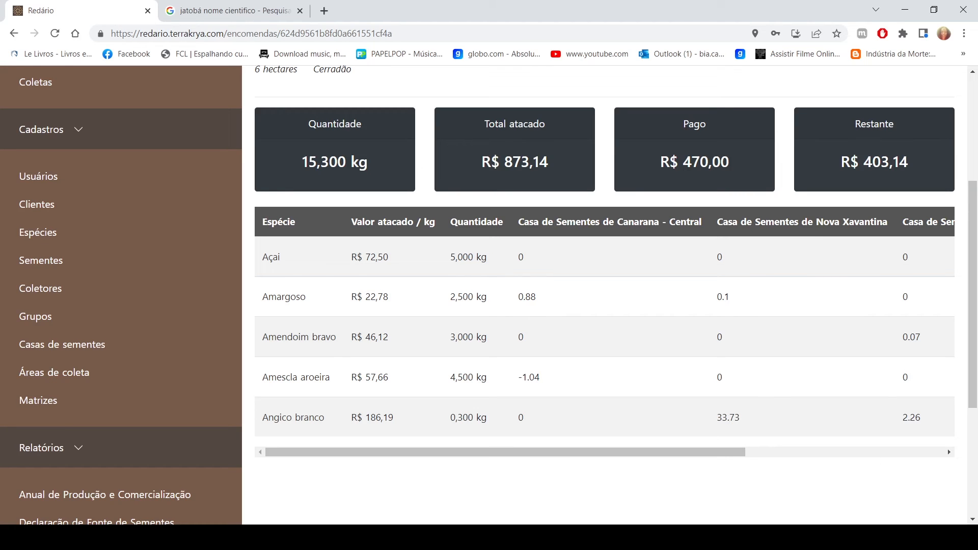
Start a stock exit from the order's Angico branco row, with Casa de Sementes de Porto Alegre do Norte and type Venda Atacado
{"action": "left_click_drag", "start_coordinate": [619, 453], "coordinate": [957, 476]}
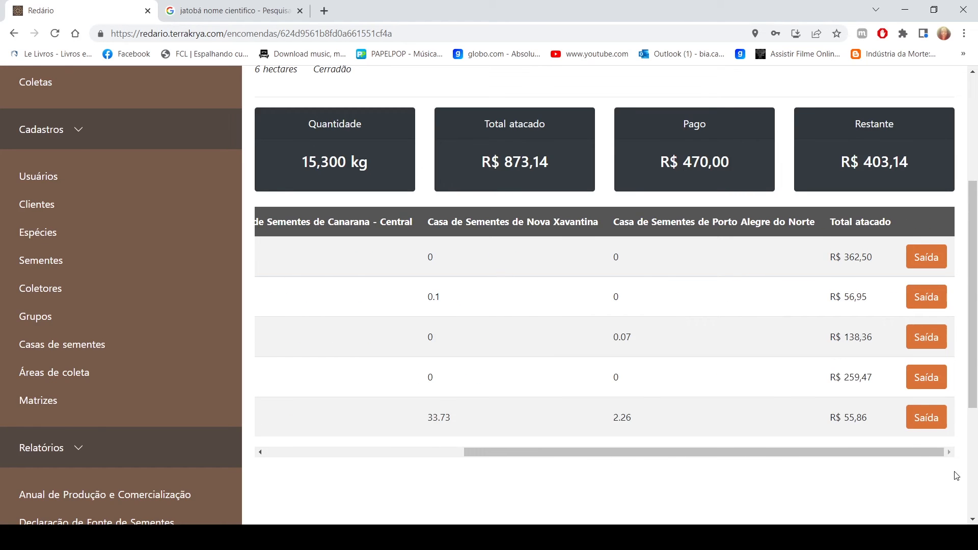
{"action": "left_click", "coordinate": [926, 421]}
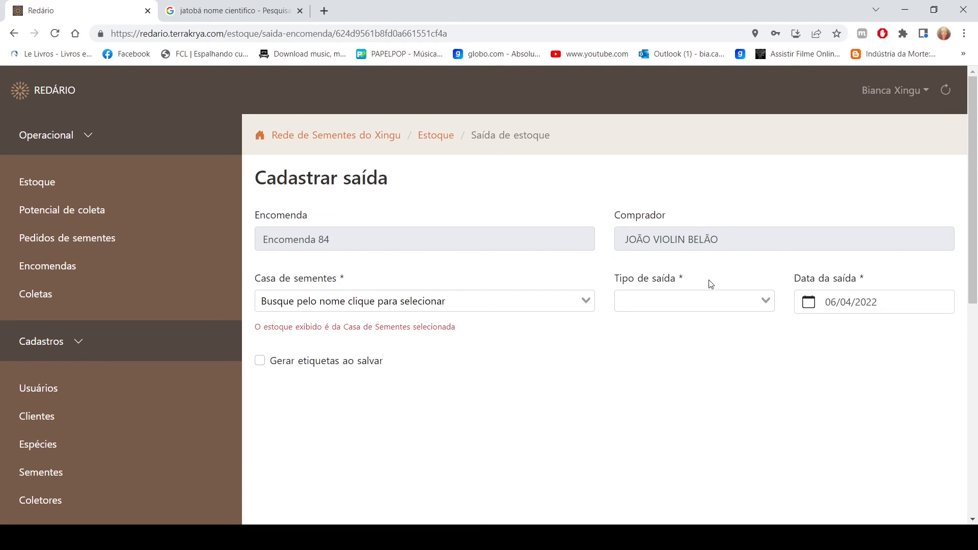
{"action": "left_click", "coordinate": [436, 304]}
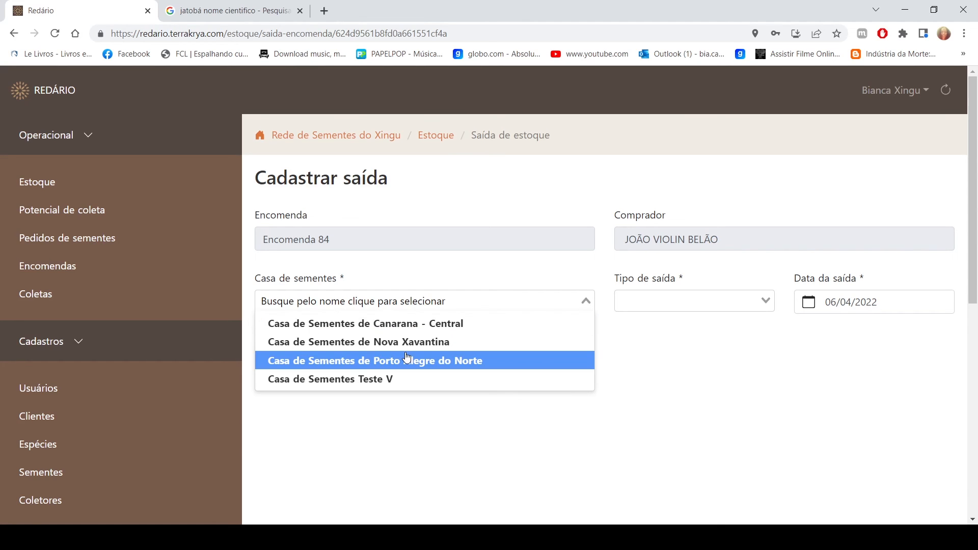
{"action": "left_click", "coordinate": [447, 362]}
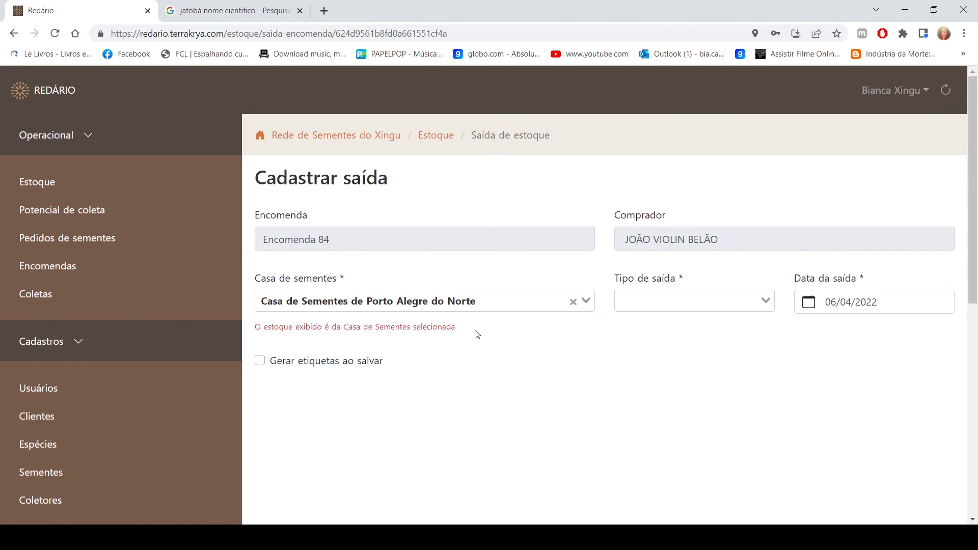
{"action": "left_click", "coordinate": [681, 301]}
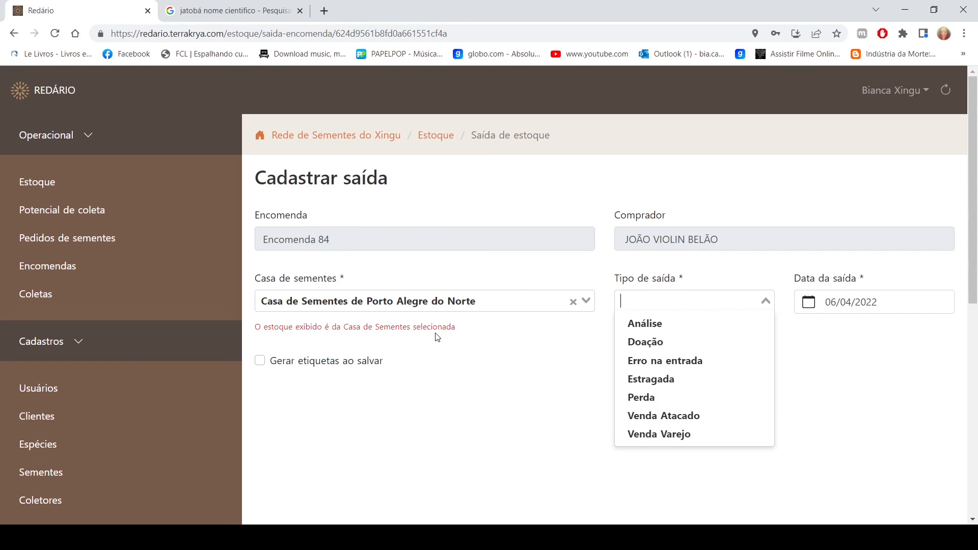
{"action": "left_click", "coordinate": [703, 419]}
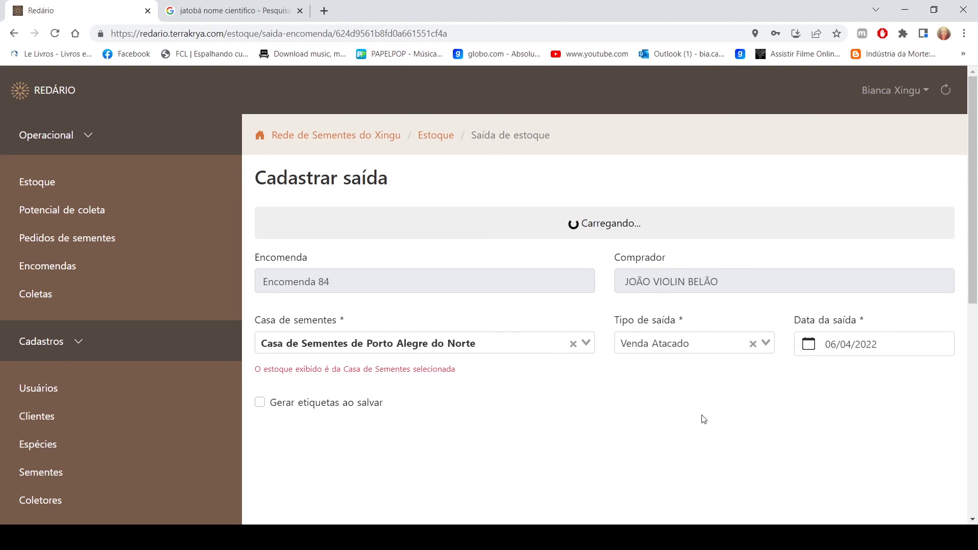
Record an exit of 0,300 kg of Angico branco from lot ANGICBRANCO-PAN2020-L and save it
{"action": "scroll", "coordinate": [781, 388], "scroll_direction": "down", "scroll_amount": 2}
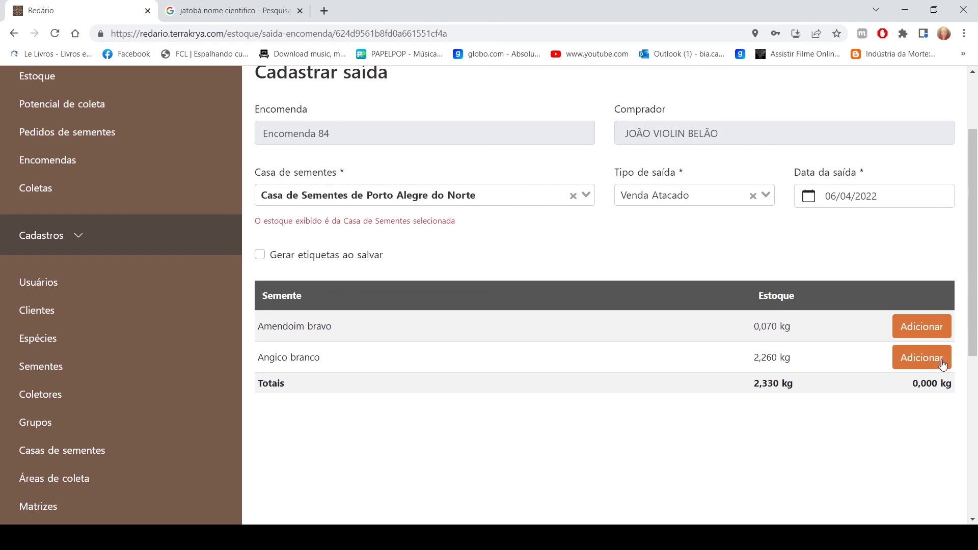
{"action": "left_click", "coordinate": [923, 359]}
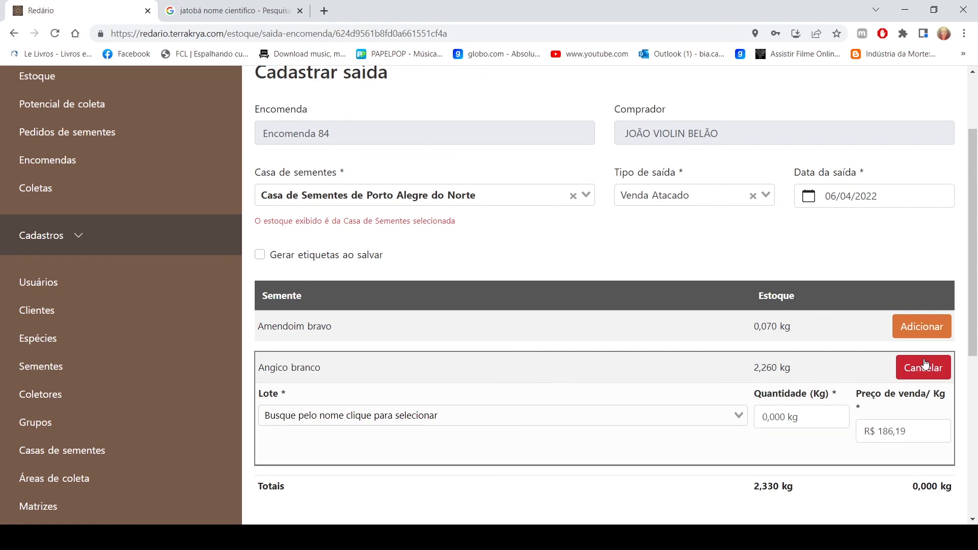
{"action": "left_click", "coordinate": [346, 423]}
{"action": "left_click", "coordinate": [384, 440]}
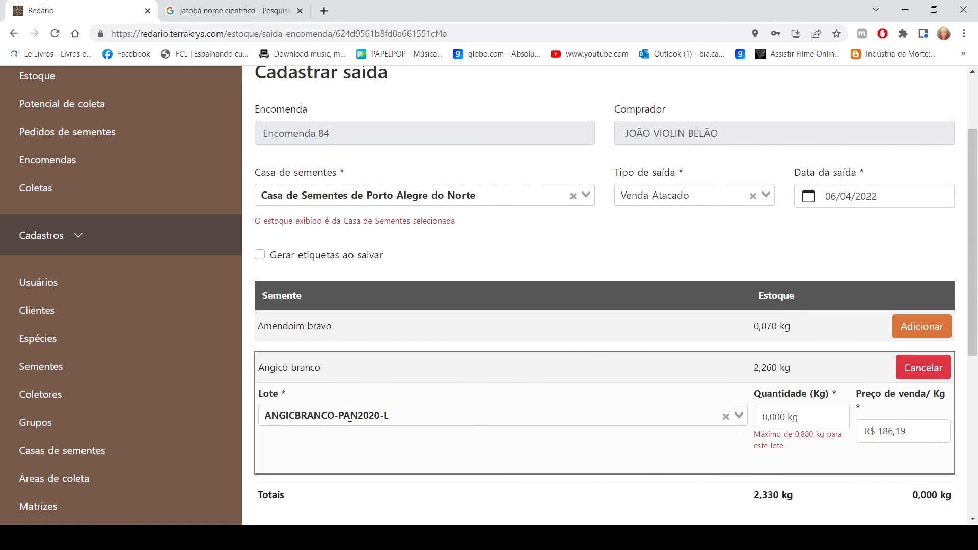
{"action": "left_click", "coordinate": [403, 416]}
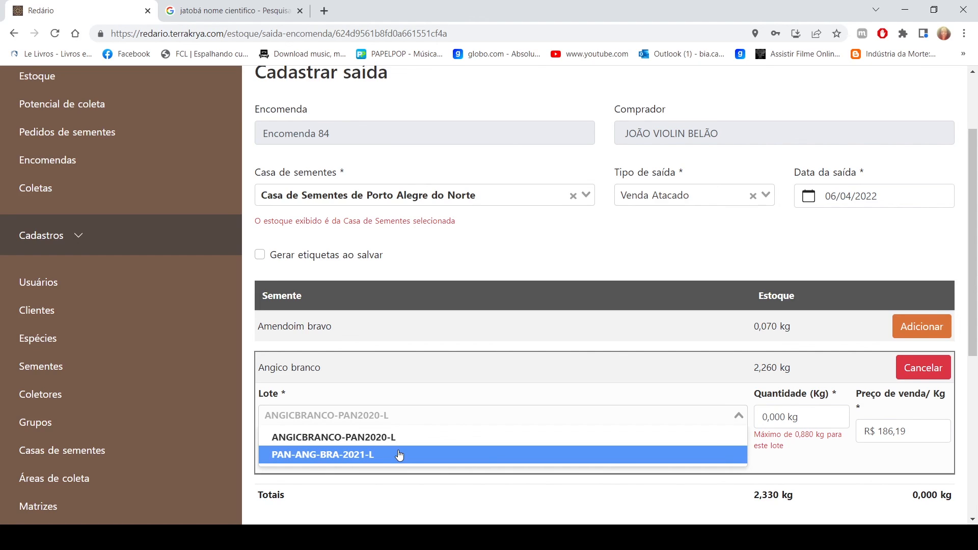
{"action": "left_click", "coordinate": [403, 438]}
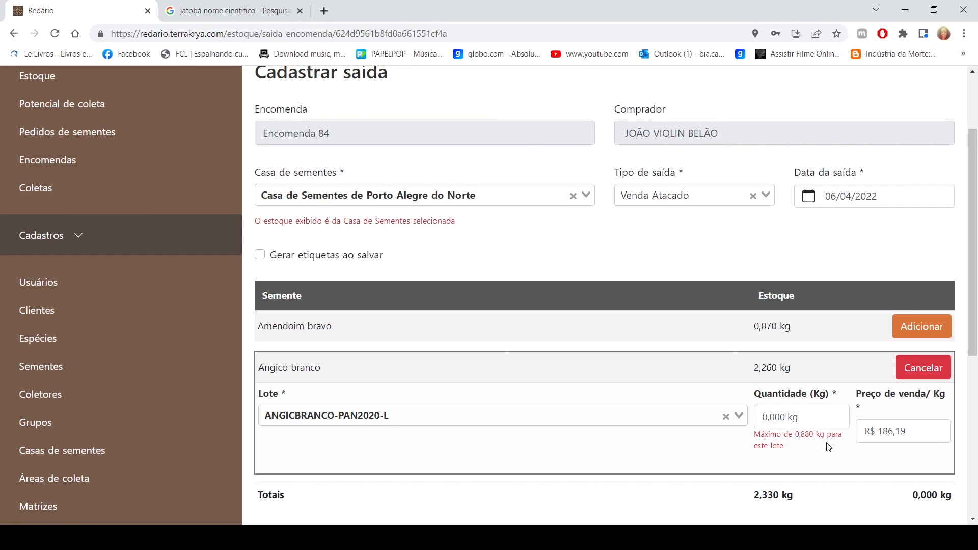
{"action": "left_click", "coordinate": [787, 421]}
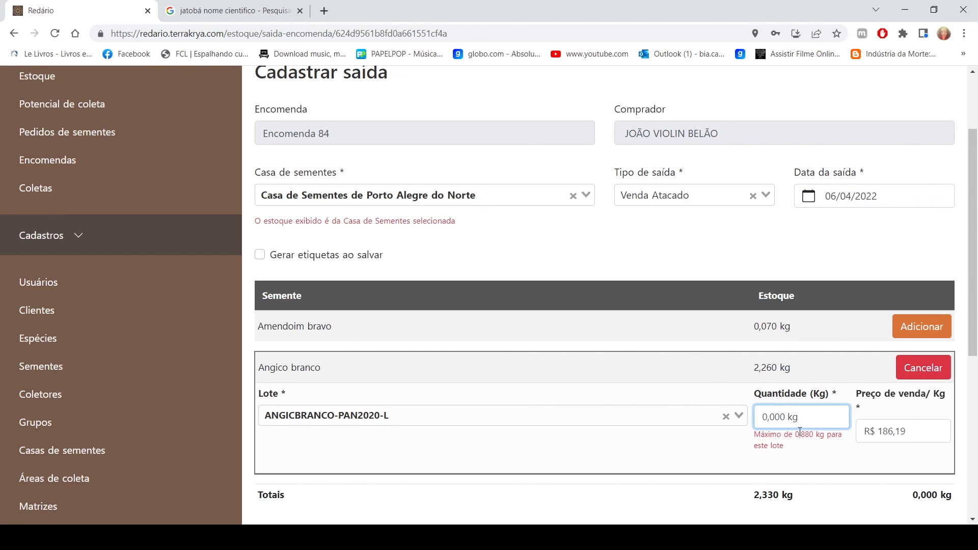
{"action": "type", "text": "300"}
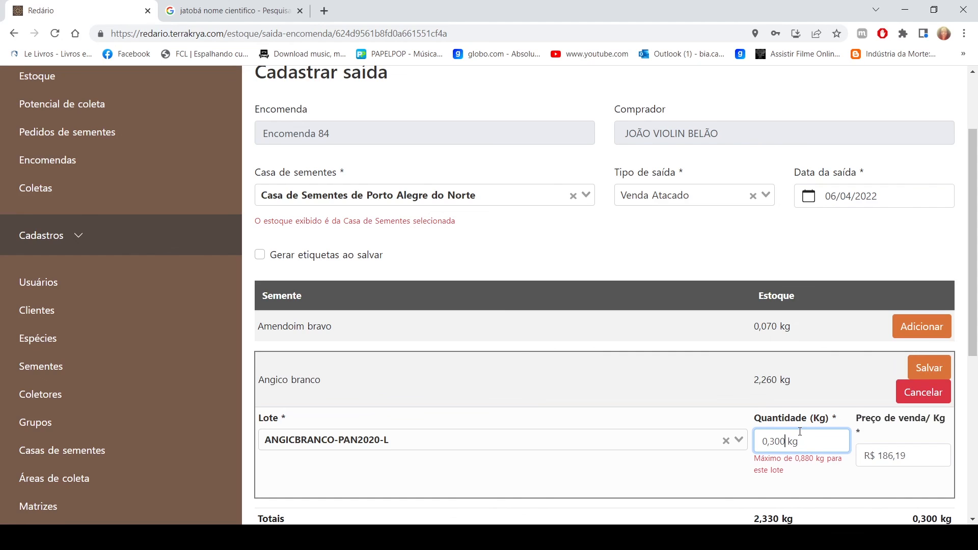
{"action": "left_click", "coordinate": [919, 369]}
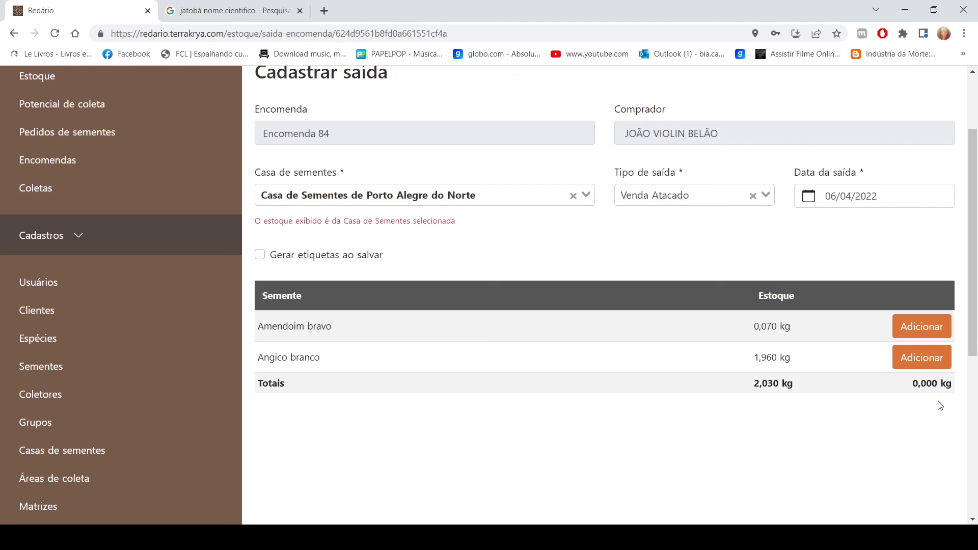
{"action": "scroll", "coordinate": [963, 343], "scroll_direction": "down", "scroll_amount": 1}
{"action": "scroll", "coordinate": [965, 344], "scroll_direction": "down", "scroll_amount": 5}
{"action": "scroll", "coordinate": [965, 343], "scroll_direction": "up", "scroll_amount": 10}
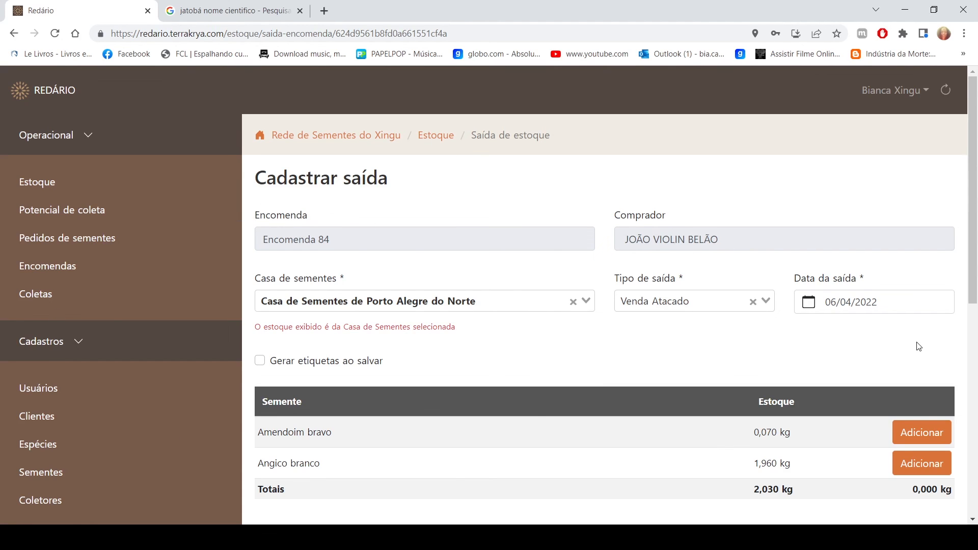
{"action": "scroll", "coordinate": [919, 347], "scroll_direction": "down", "scroll_amount": 2}
{"action": "scroll", "coordinate": [917, 343], "scroll_direction": "up", "scroll_amount": 2}
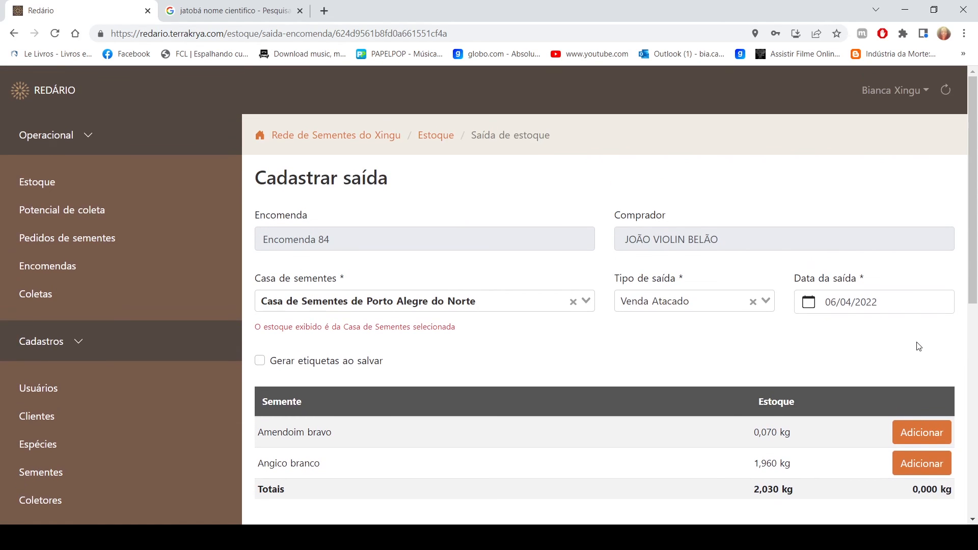